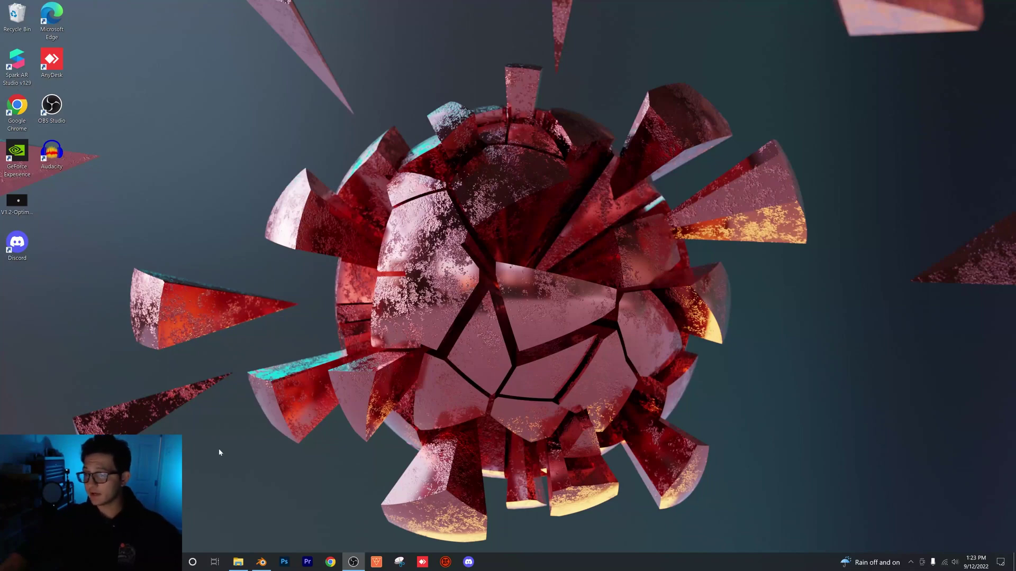
Step: Switch to Blender and delete the default cube and light from the scene
click(261, 562)
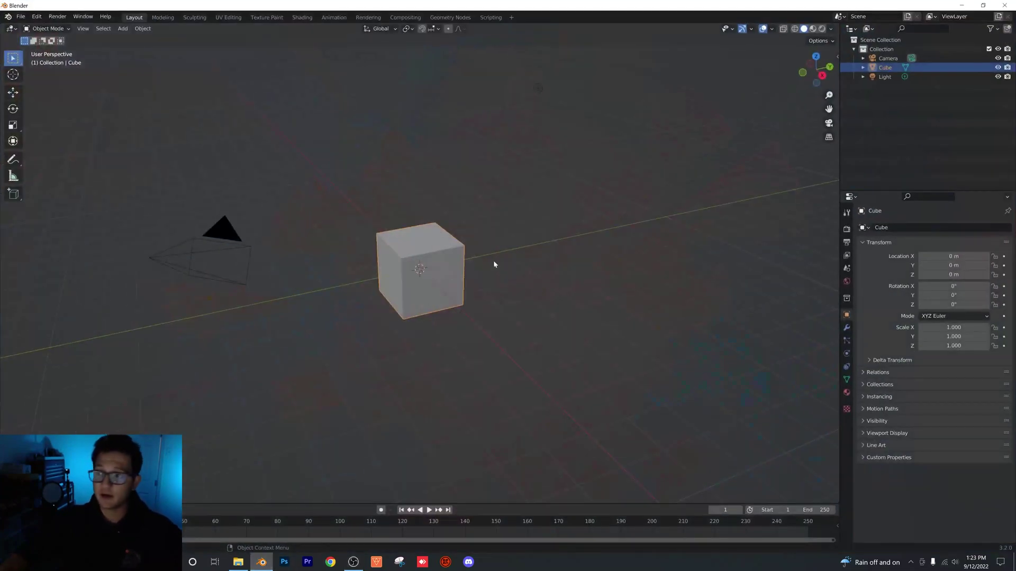
click(582, 254)
click(434, 255)
key(x)
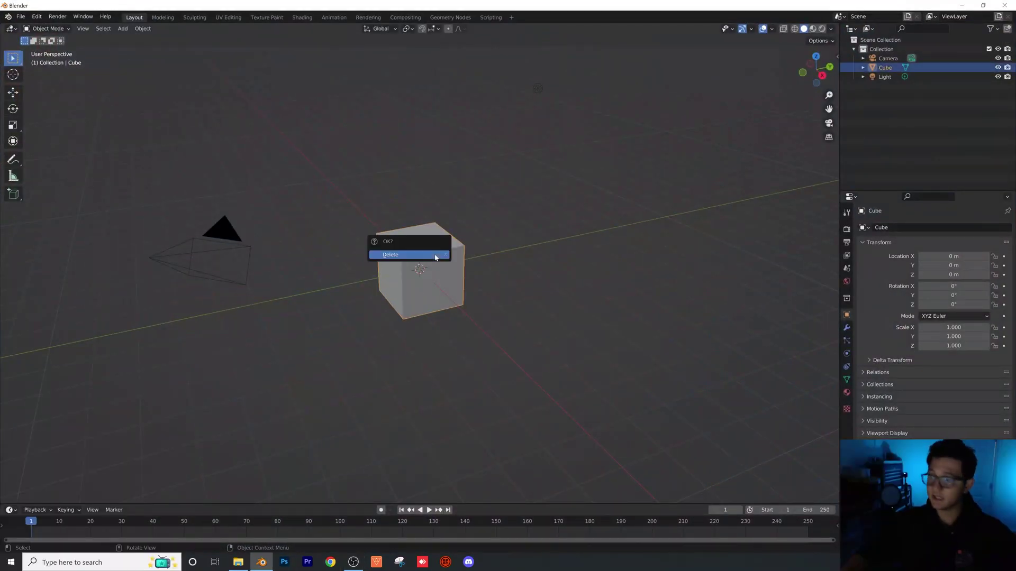
click(435, 255)
click(539, 87)
key(x)
click(545, 89)
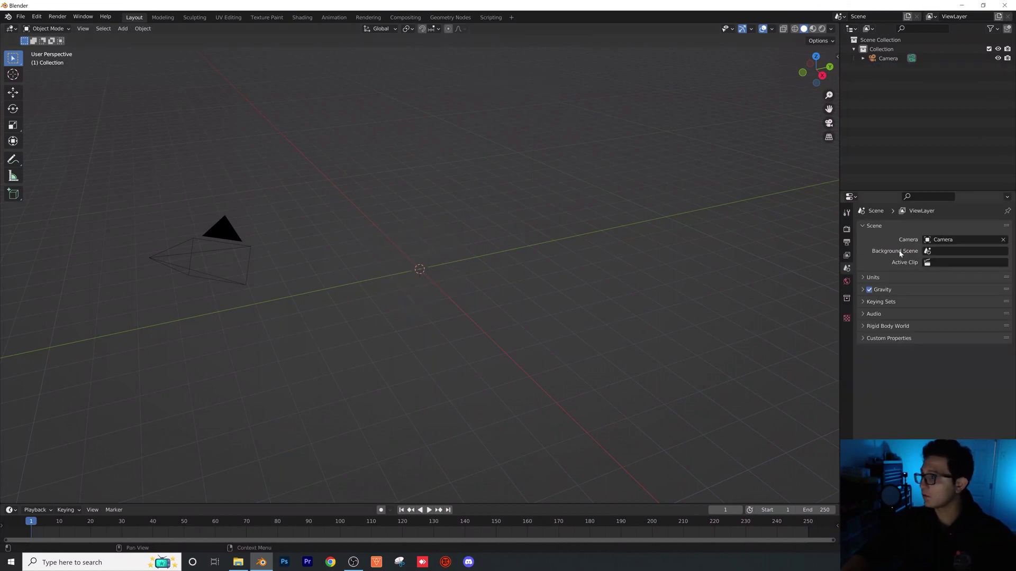
Step: Set the render engine to Cycles and switch the render device away from the CPU
click(846, 229)
click(952, 228)
click(943, 255)
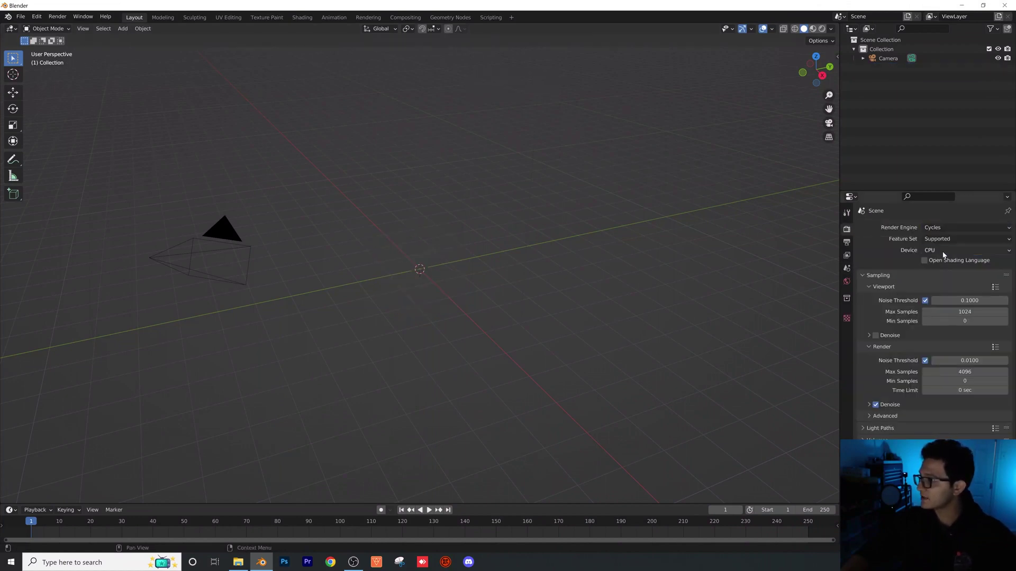
click(943, 251)
click(947, 269)
Step: Use an Environment Texture for the world background colour and load peppermint_powerplant_2_4k.hdr from the HDRIs folder
click(847, 282)
click(924, 285)
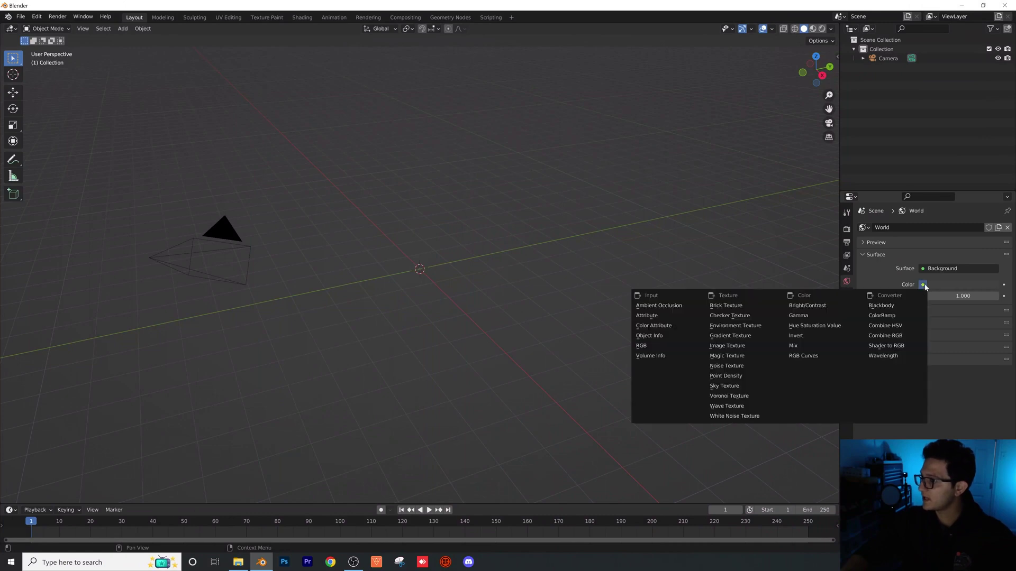
click(736, 326)
click(977, 296)
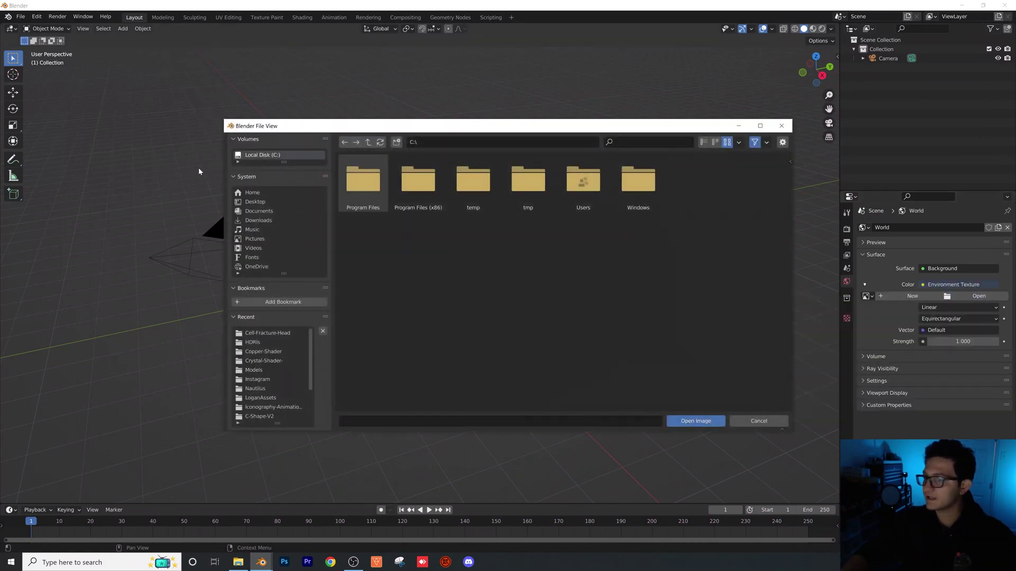
click(294, 341)
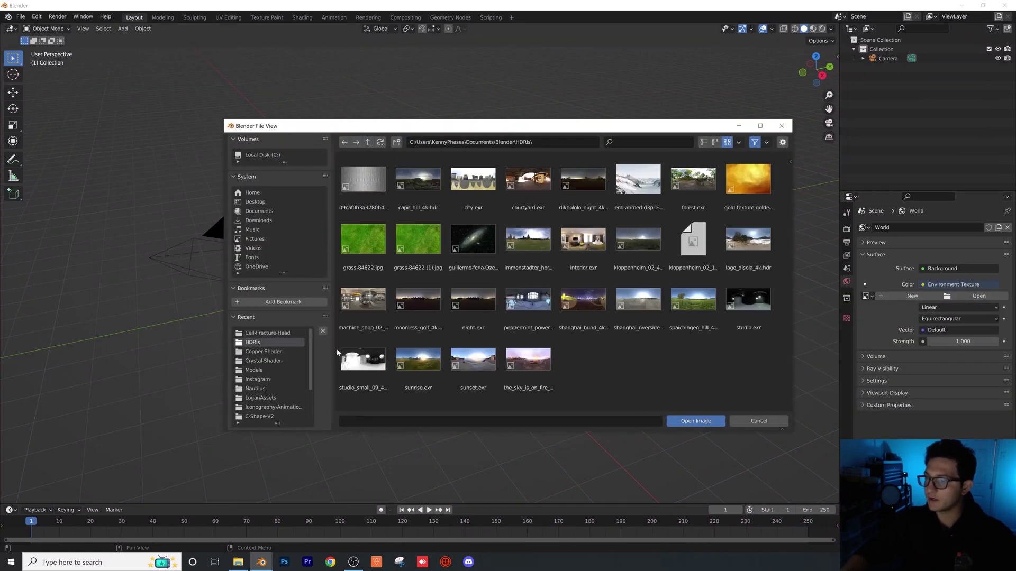
double_click(534, 305)
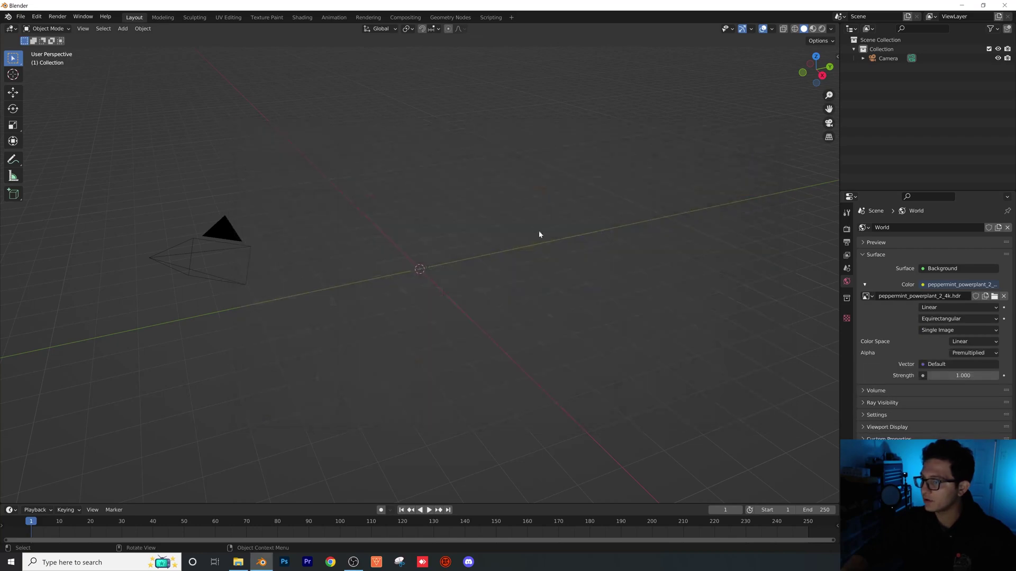
Step: Show the viewport in rendered shading and look through the scene camera
click(821, 29)
mouse_move(370, 262)
middle_down()
mouse_move(484, 203)
mouse_move(405, 219)
middle_up()
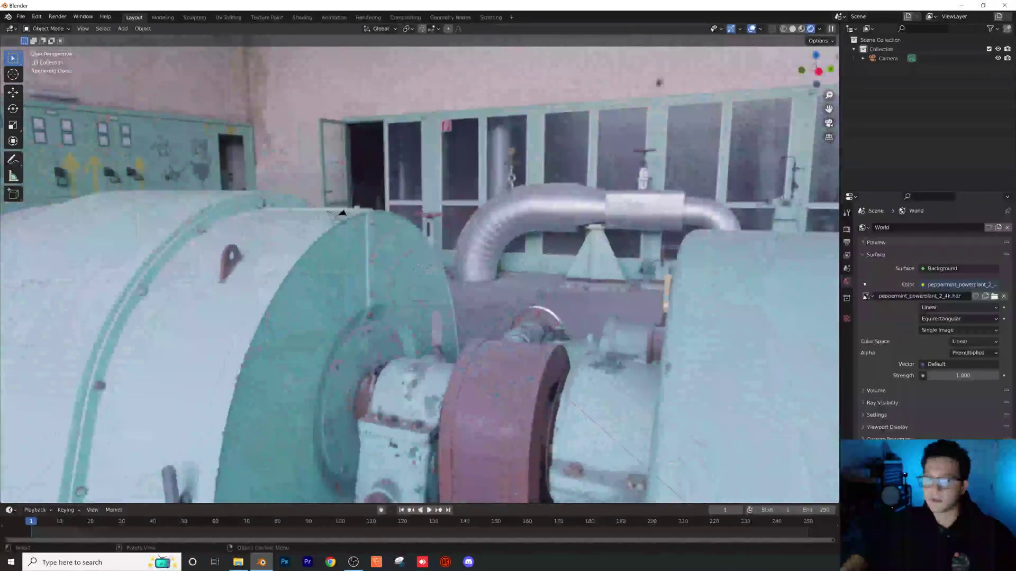
key(KP_0)
Step: Add a UV sphere mesh at the scene's origin
key(shift+a)
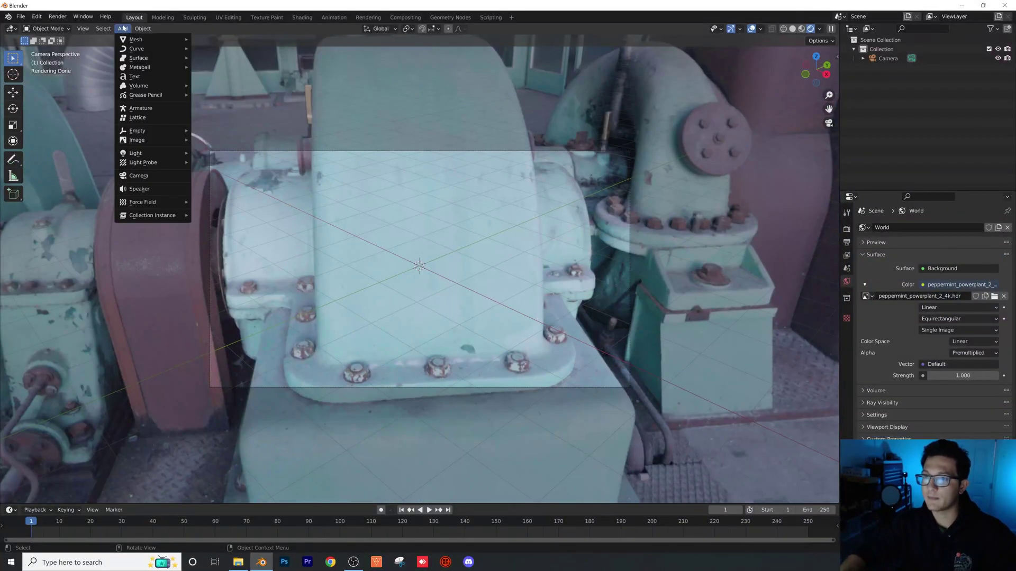
mouse_move(154, 40)
click(228, 66)
scroll(505, 281, up, 3)
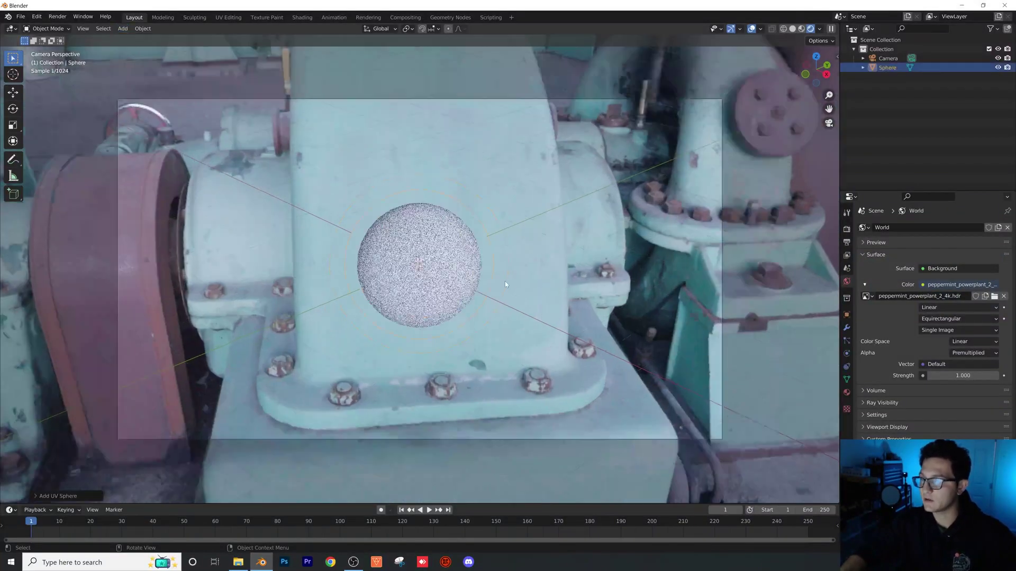
Step: Add a Subdivision Surface modifier to the sphere, apply it, and shade the sphere smooth
click(848, 328)
click(878, 227)
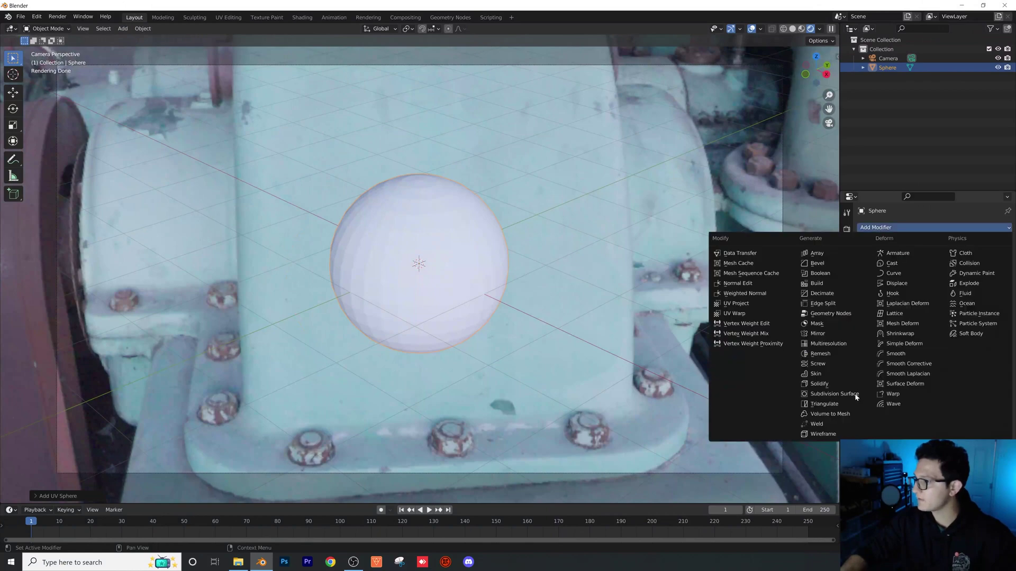
click(825, 396)
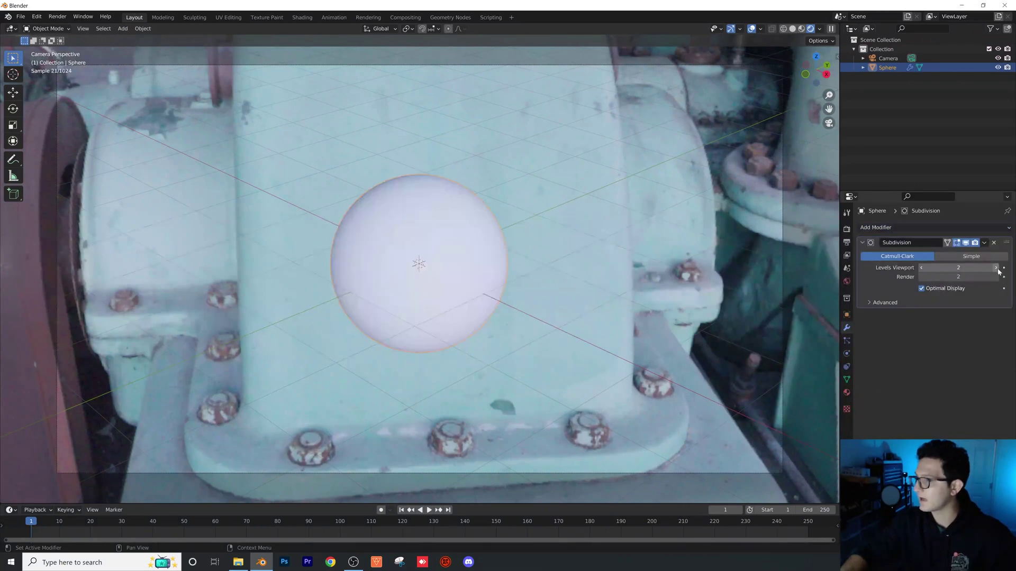
click(985, 243)
click(978, 254)
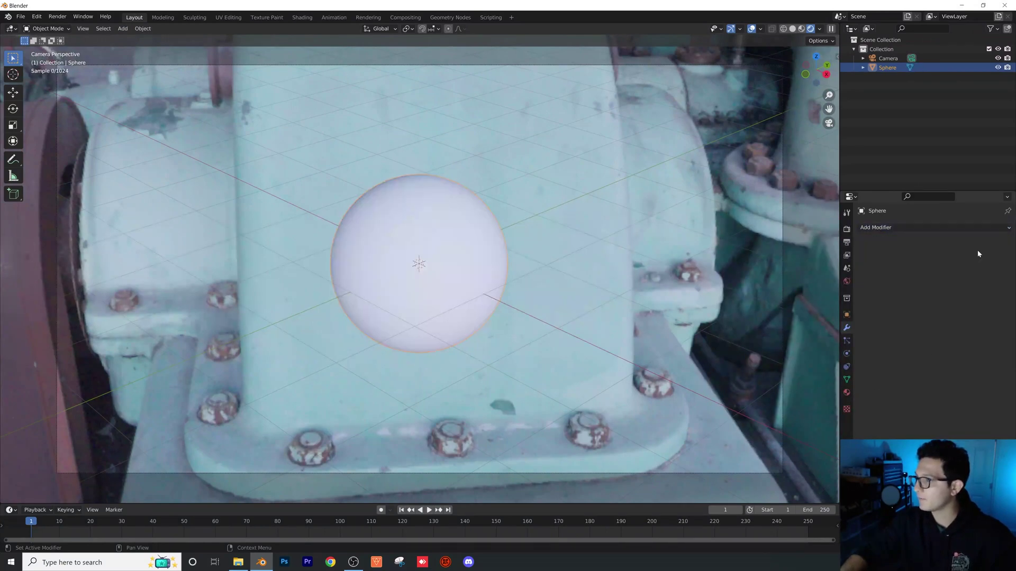
right_click(428, 219)
click(392, 185)
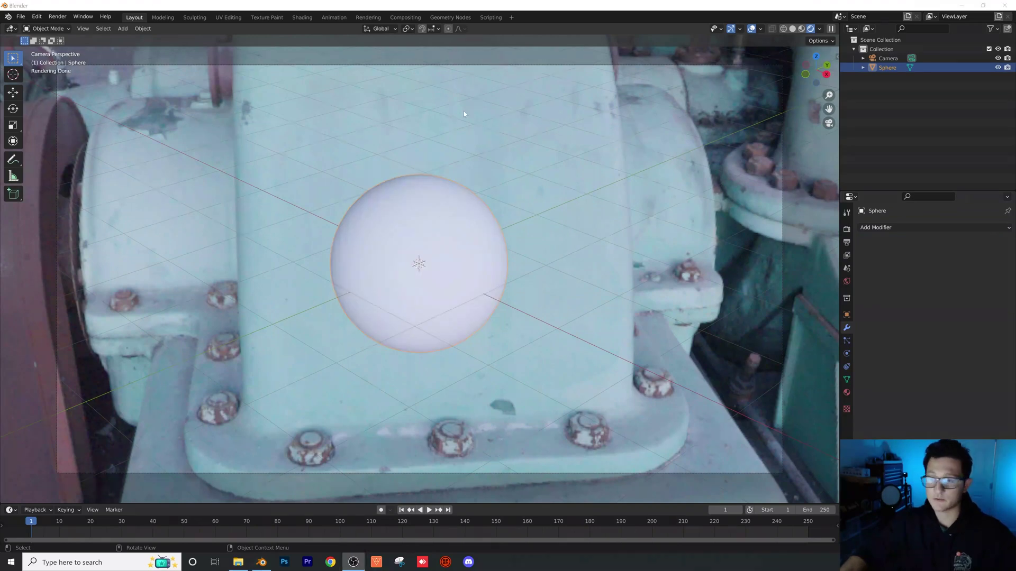
Step: Search the add-on preferences for "cell" to check that the Cell Fracture add-on is enabled
click(37, 16)
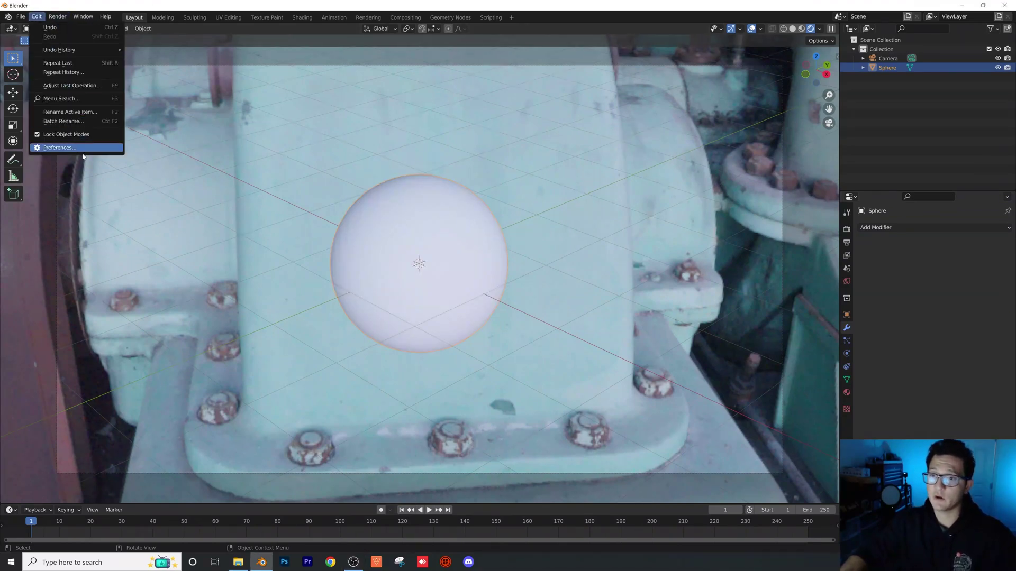
click(59, 148)
click(21, 117)
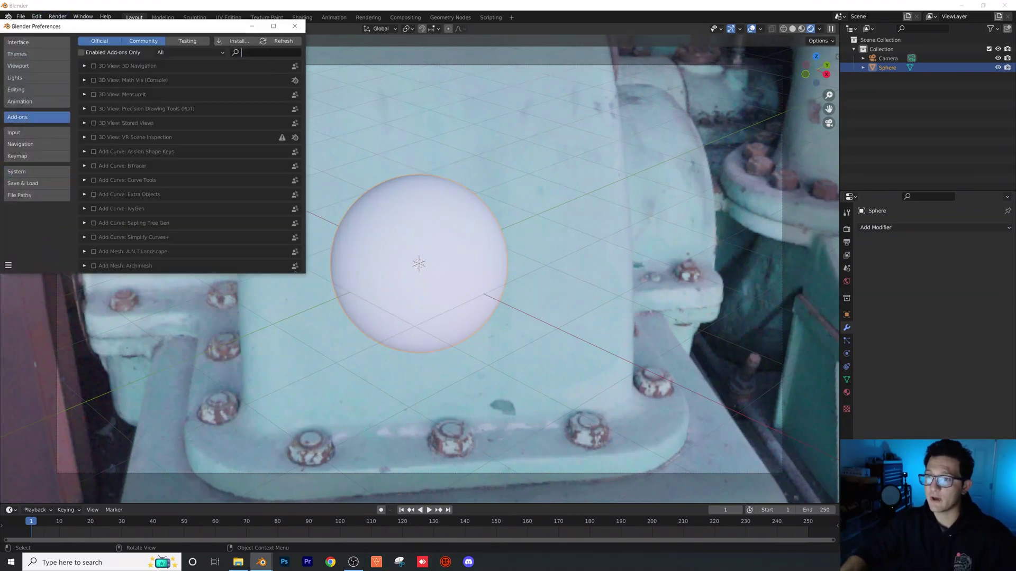
text(cell)
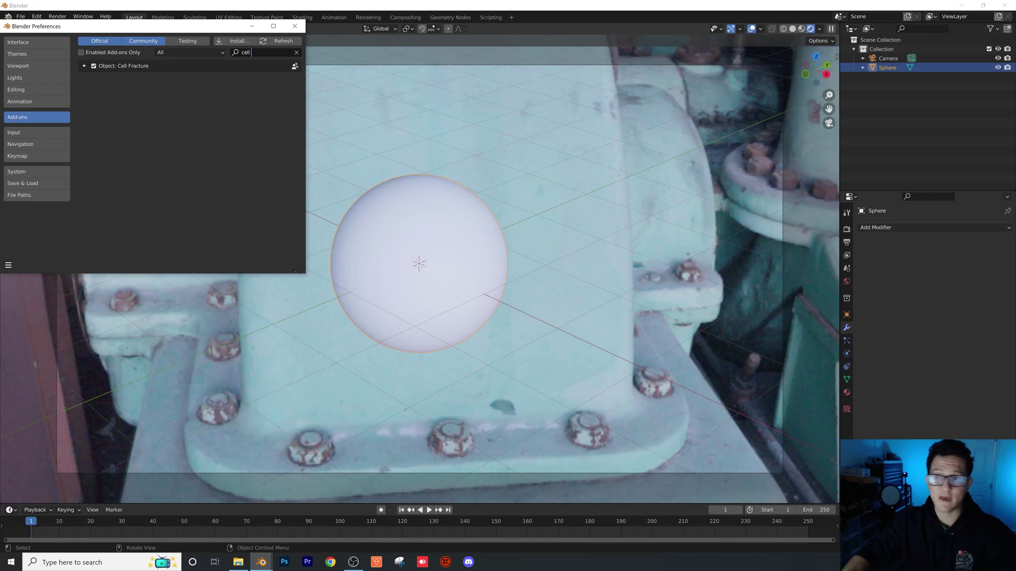
click(294, 26)
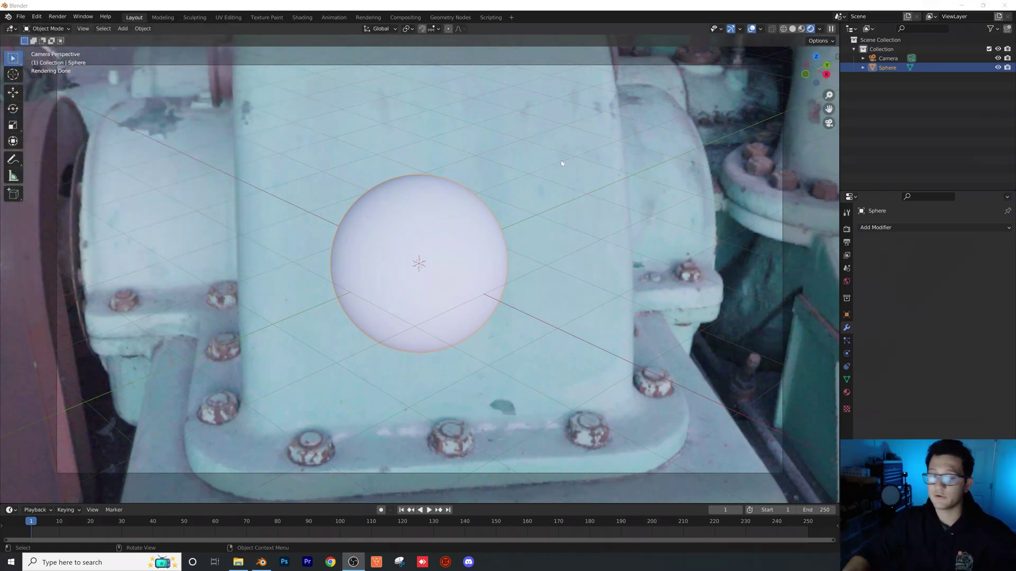
Step: Fracture the sphere with the Cell Fracture effect, using Own Particles as the point source and a source limit of 100
click(591, 204)
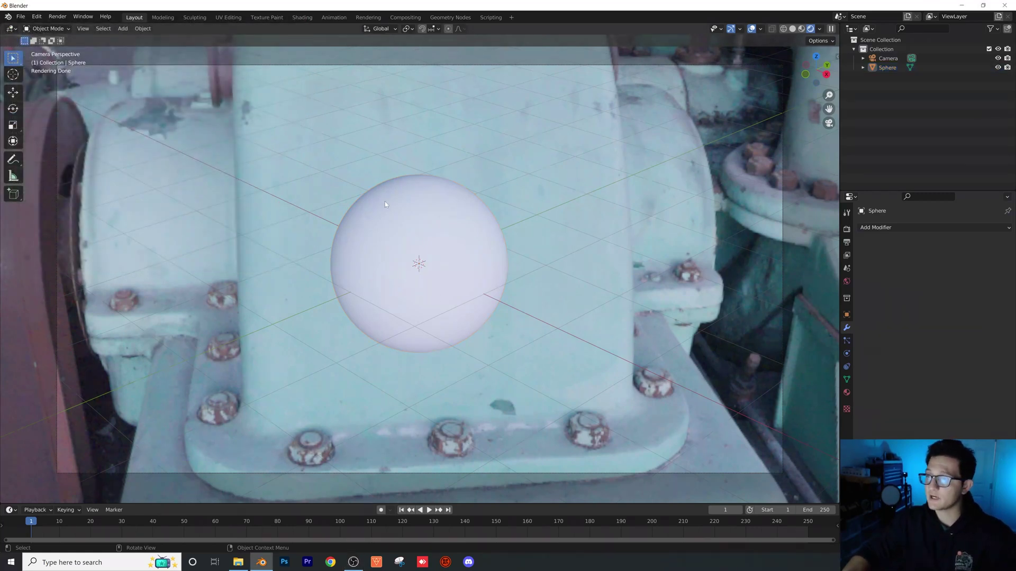
click(444, 286)
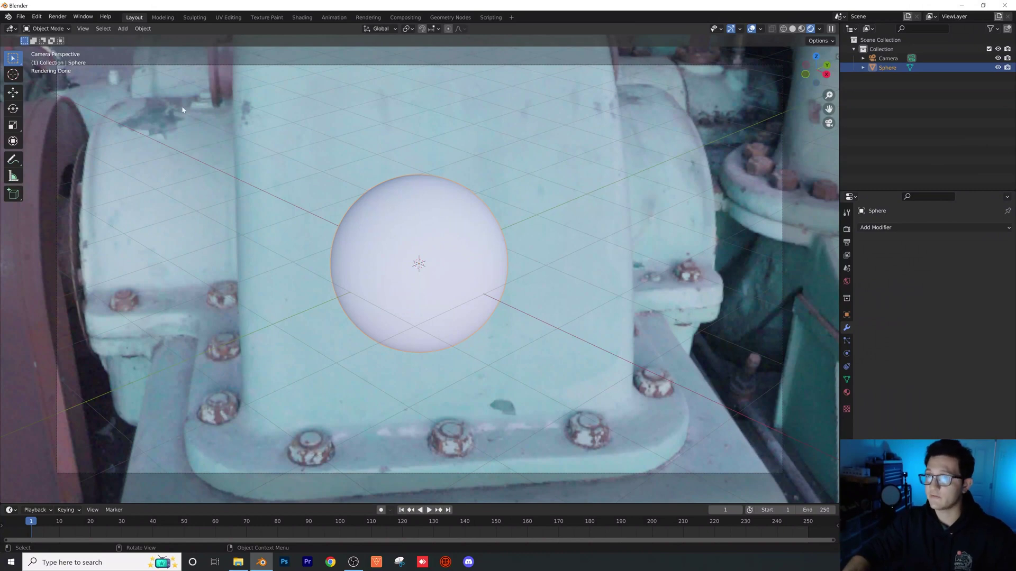
click(143, 29)
mouse_move(180, 267)
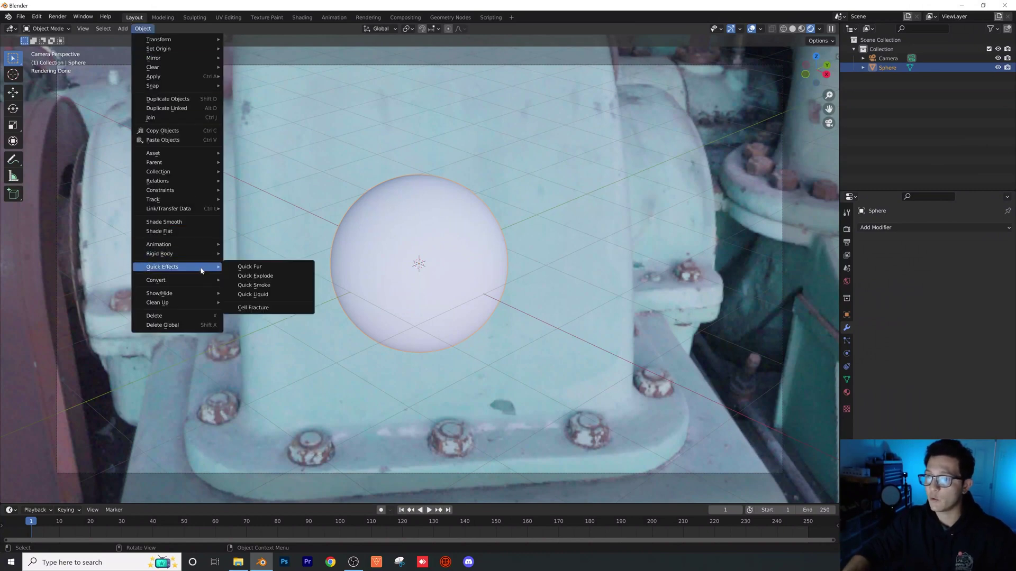
click(270, 307)
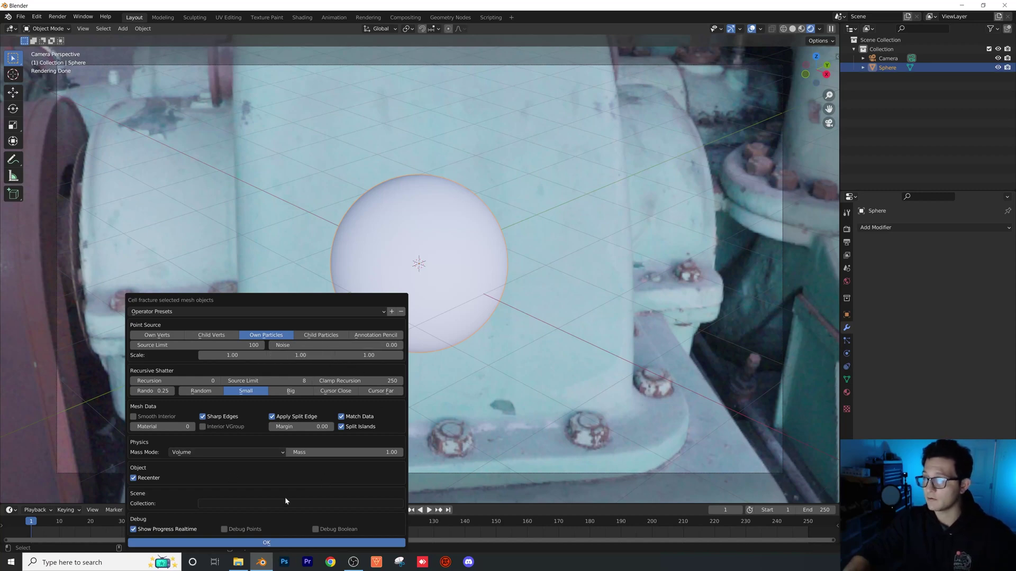
click(268, 541)
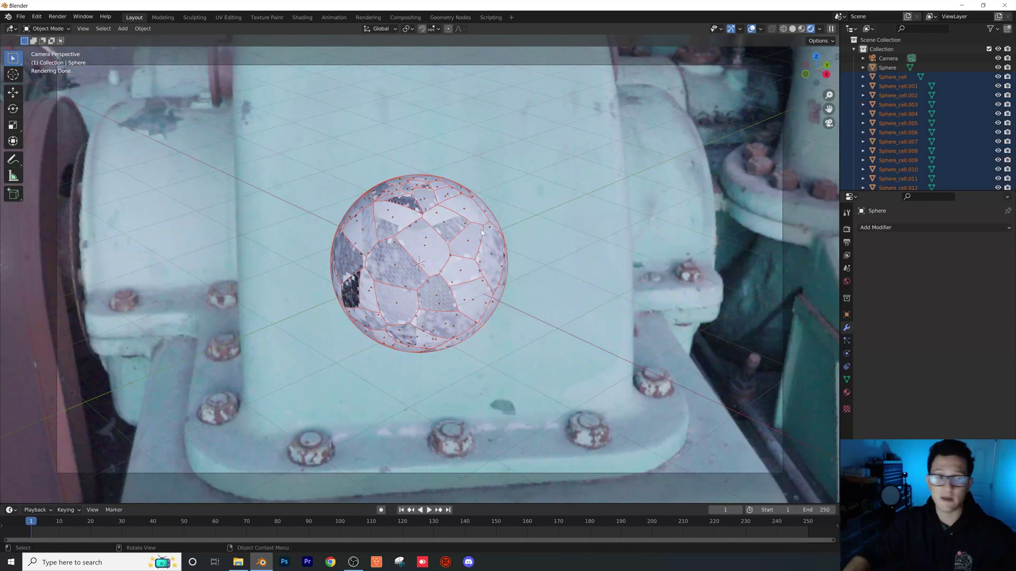
Step: Hide the original unfractured Sphere object in both the viewport and renders
scroll(482, 233, up, 5)
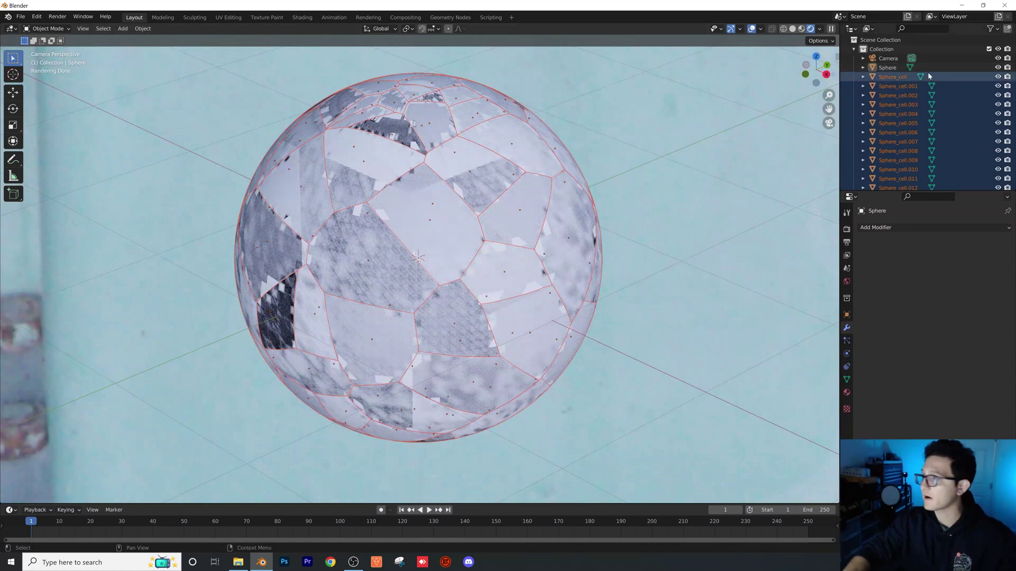
click(999, 68)
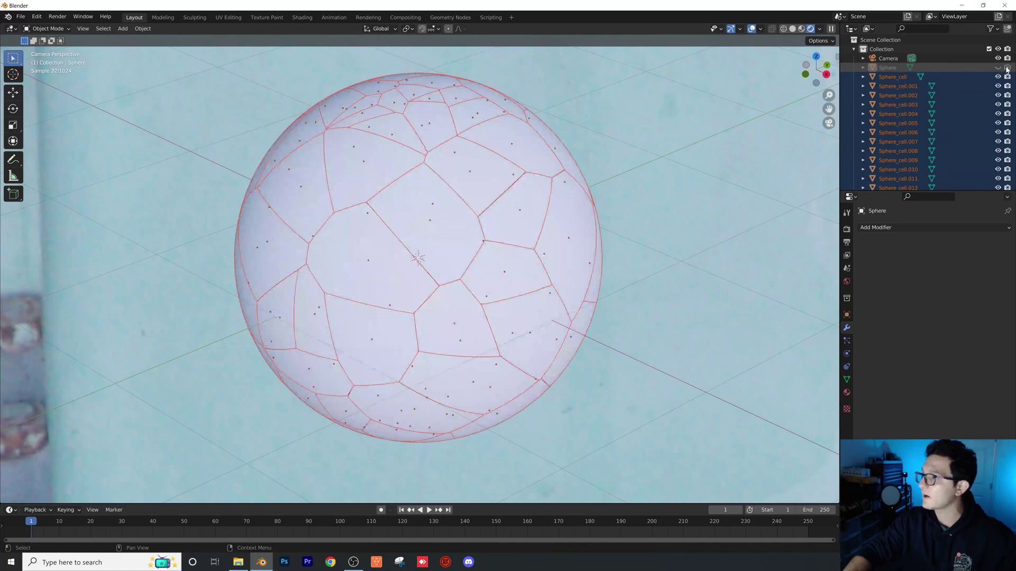
click(1007, 68)
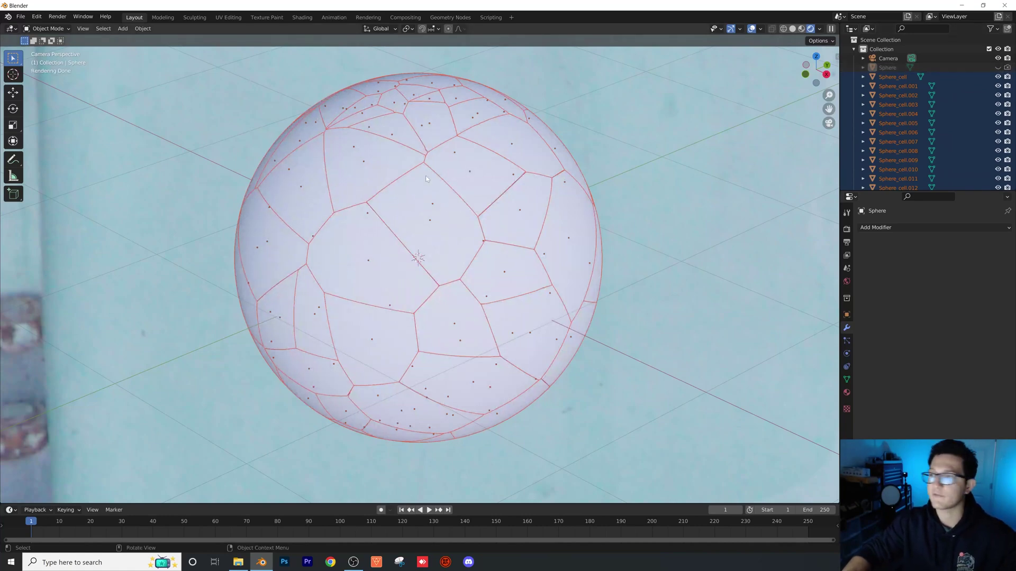
Step: Switch the viewport to solid shading to view the fractured sphere without the environment background
scroll(450, 242, down, 3)
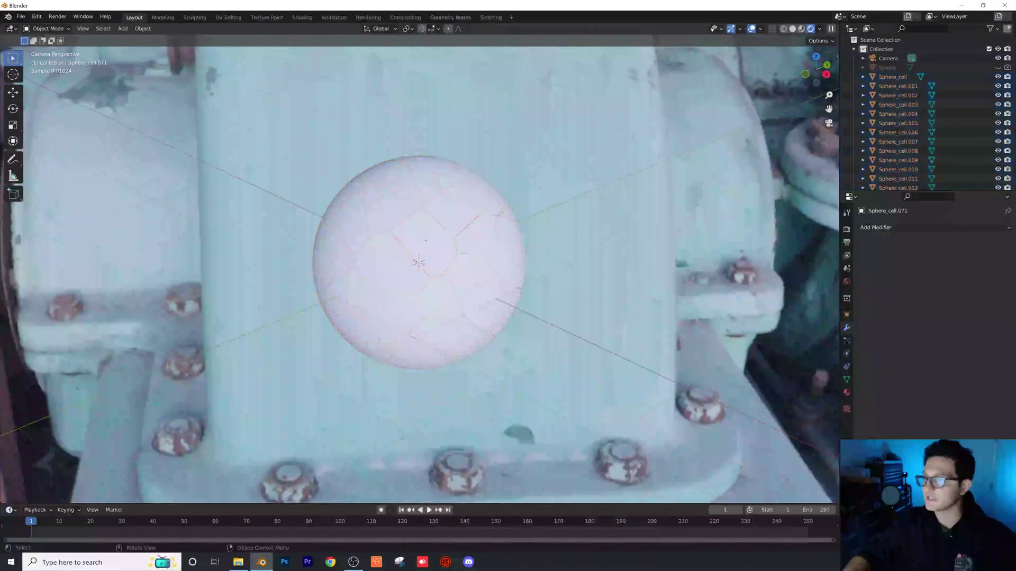
middle_drag(449, 243, 530, 190)
click(792, 28)
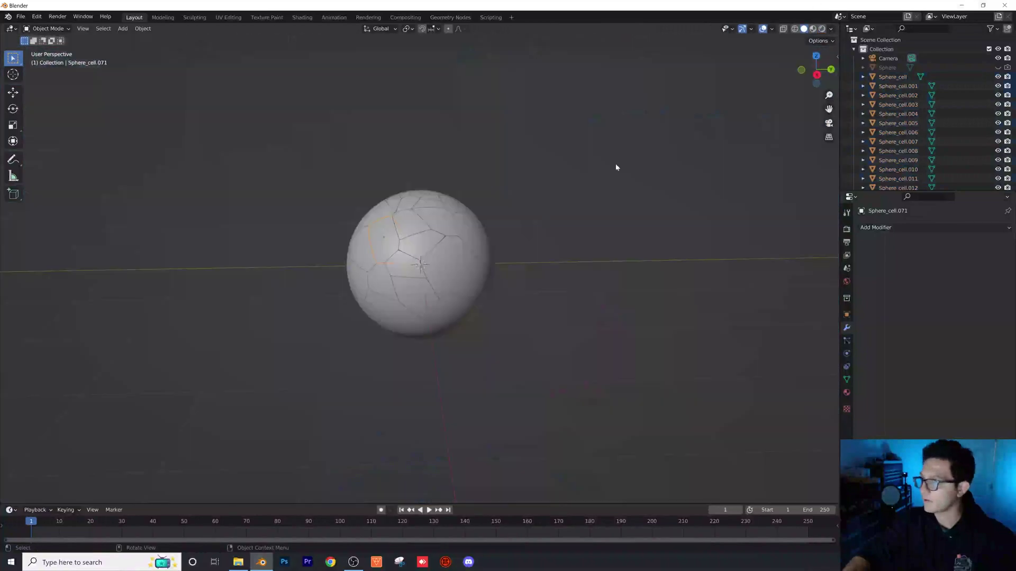
Step: Try pulling a single cell out of the fractured sphere, and undo the move
scroll(396, 220, up, 3)
key(g)
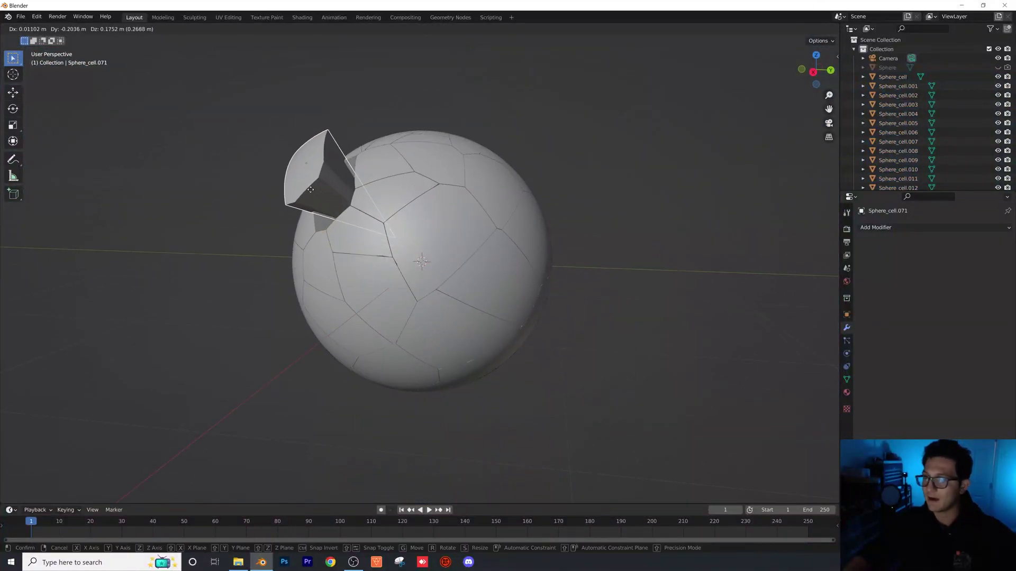
click(310, 189)
key(ctrl+z)
Step: Return to the camera view and frame the fractured sphere closely
key(KP_0)
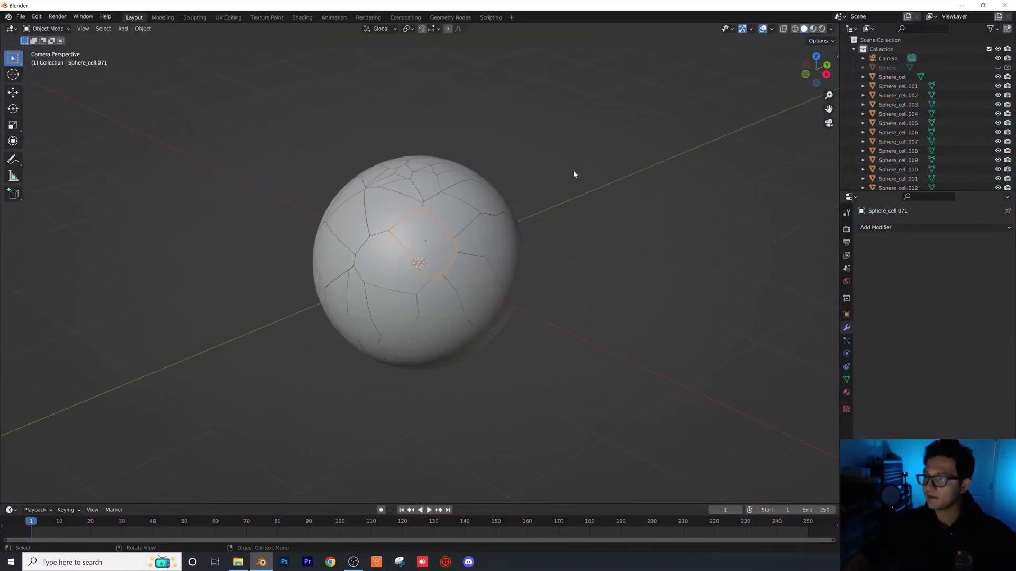
scroll(479, 165, up, 5)
scroll(419, 187, down, 5)
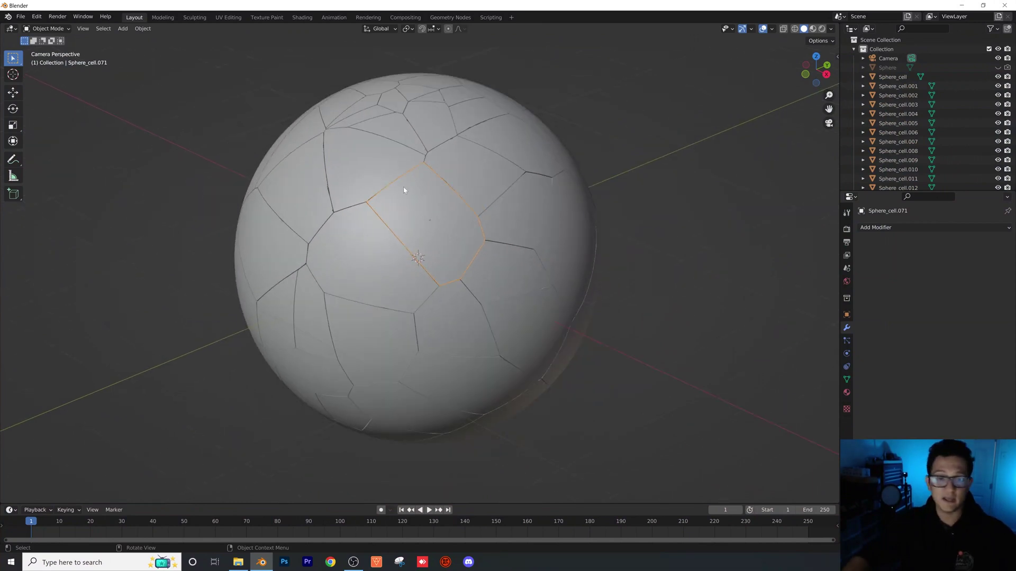
shift+middle_drag(423, 167, 437, 185)
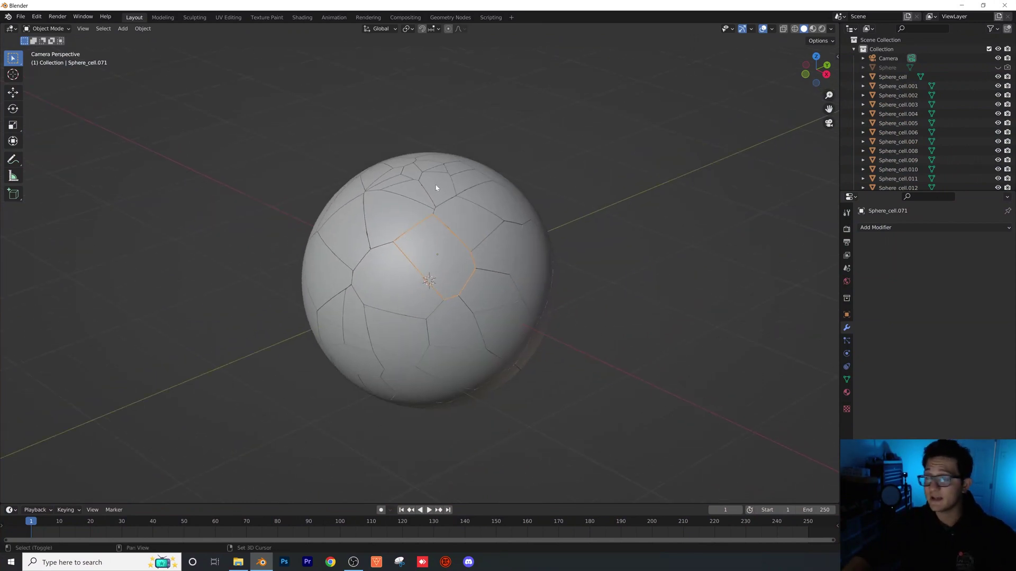
scroll(406, 223, up, 2)
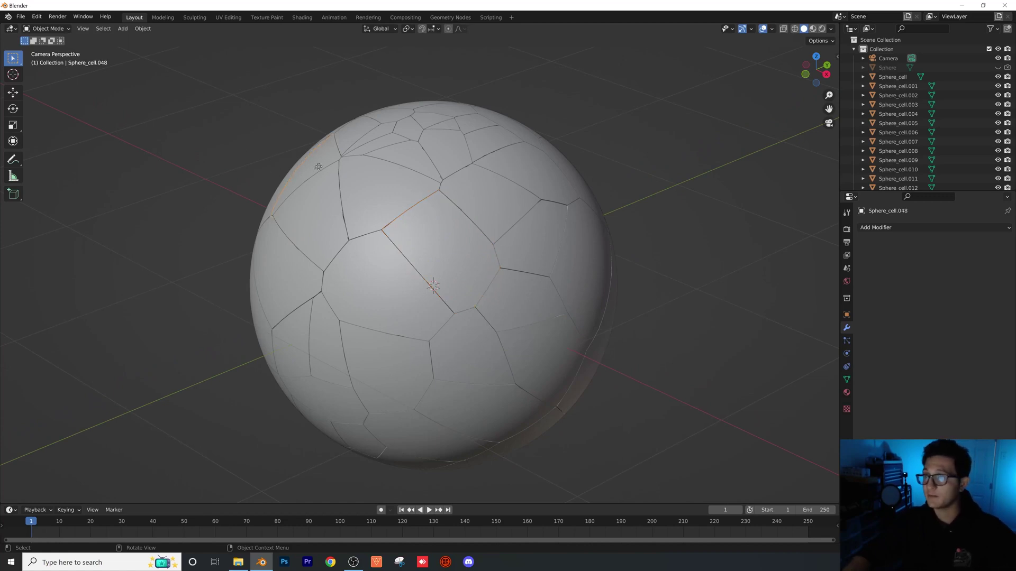
Step: Try moving the cells selected from the camera view away from the sphere, and undo that move
key(g)
click(274, 128)
key(ctrl+z)
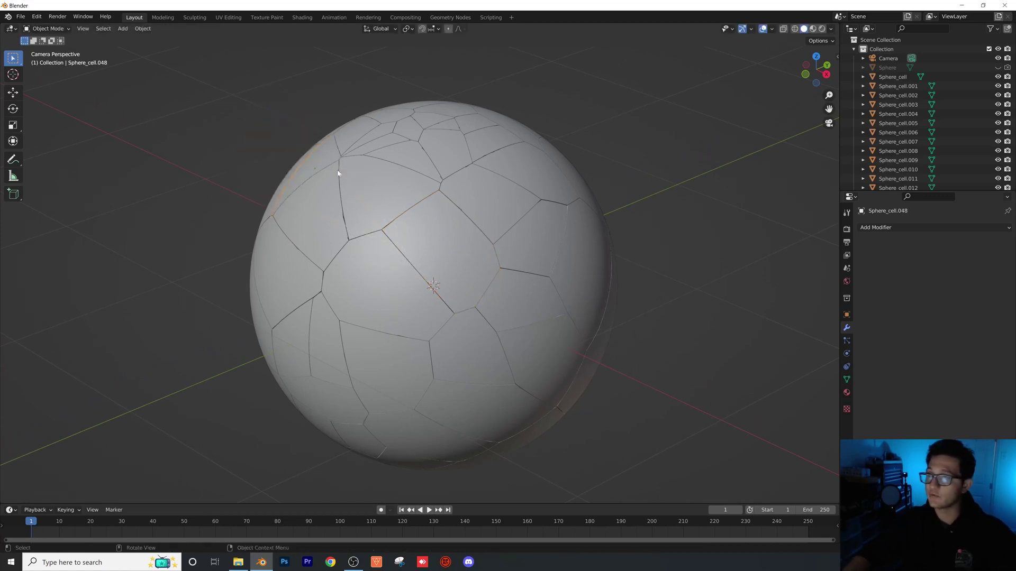
Step: Pull a single cell out of the fractured sphere's side, away from its surface
middle_drag(292, 286, 269, 275)
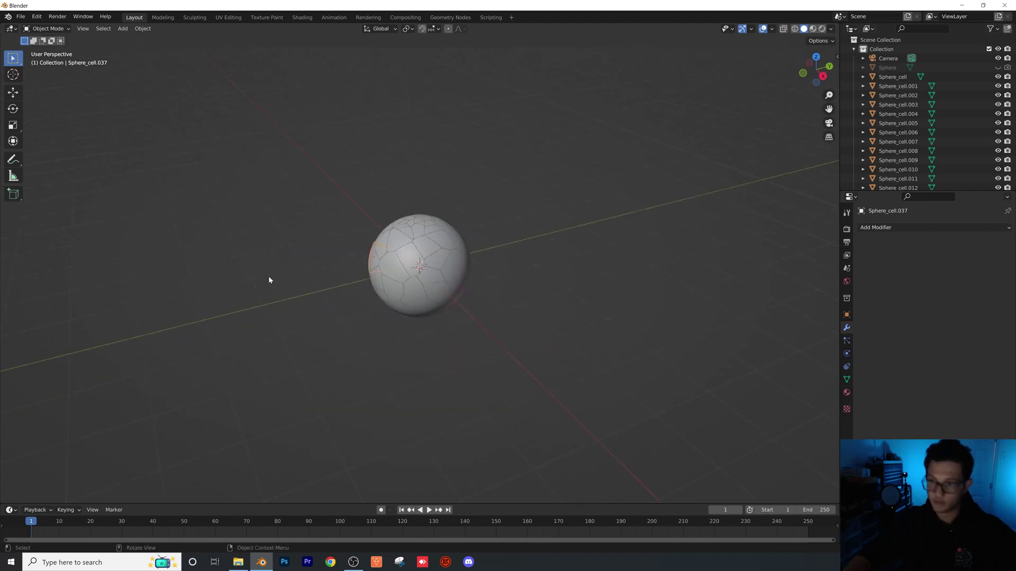
scroll(320, 266, up, 4)
key(g)
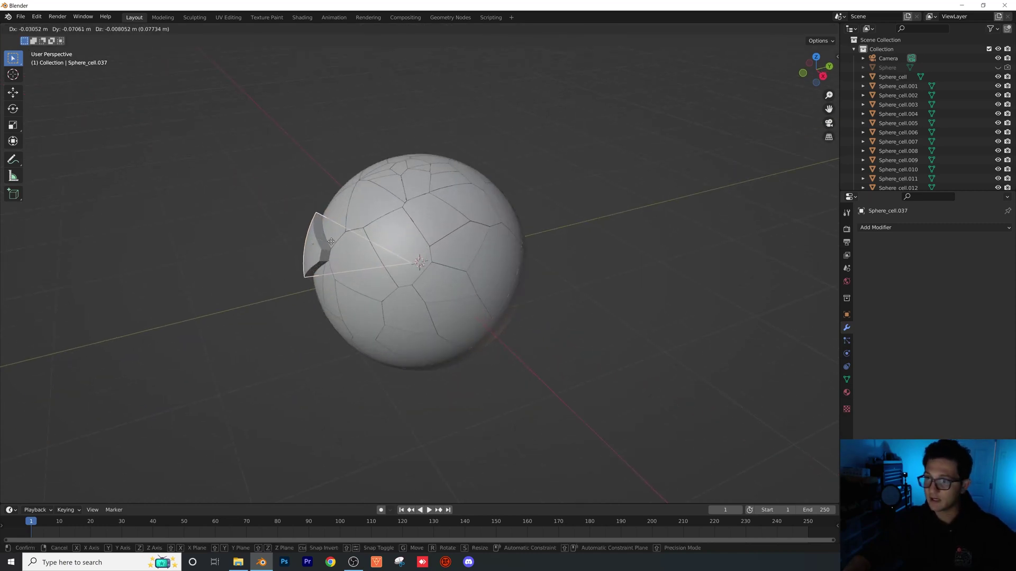
click(366, 261)
mouse_move(366, 261)
middle_down()
mouse_move(424, 230)
mouse_move(395, 256)
mouse_move(376, 296)
mouse_move(373, 277)
middle_up()
scroll(394, 237, up, 3)
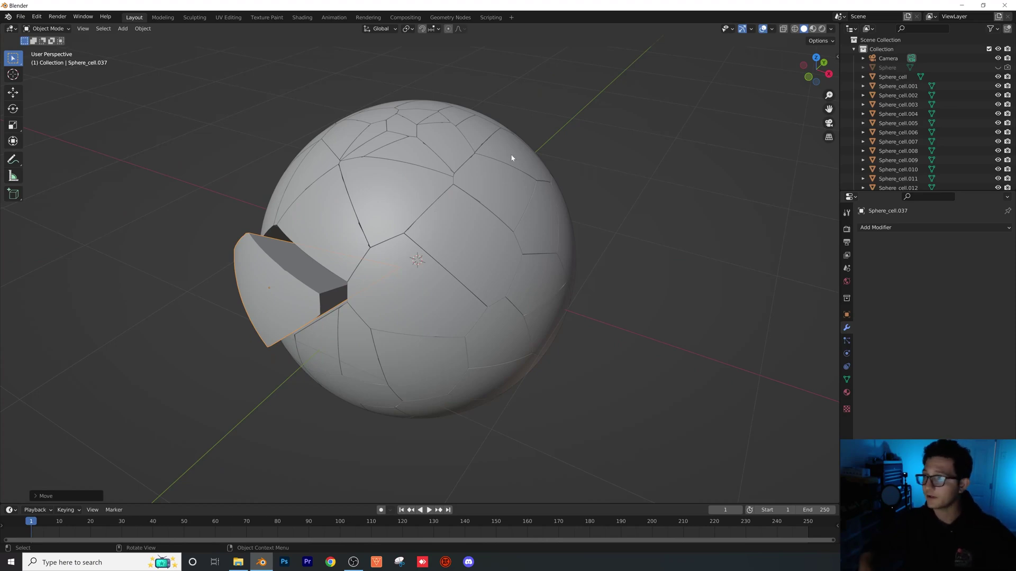
scroll(511, 158, up, 2)
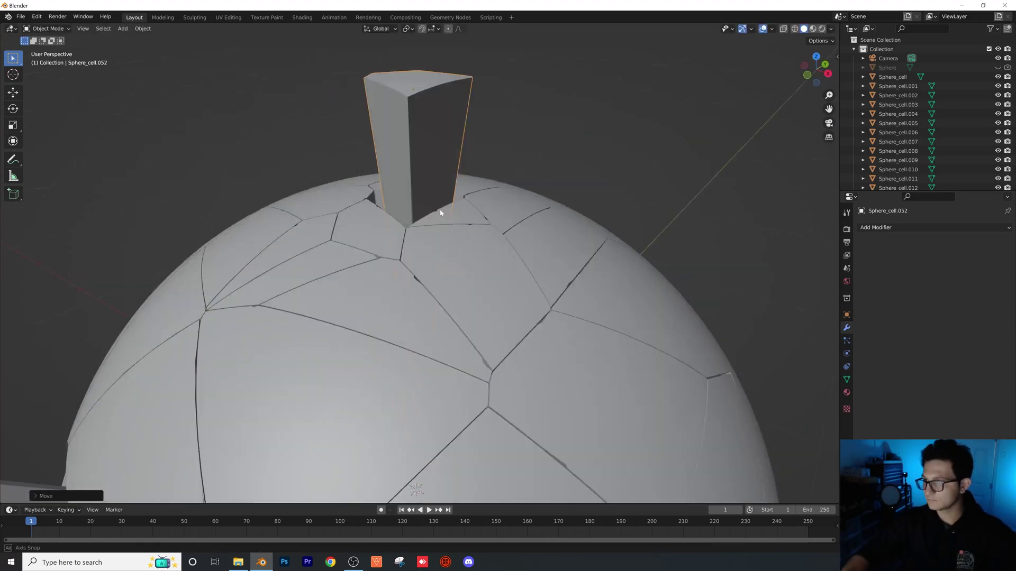
scroll(461, 313, down, 4)
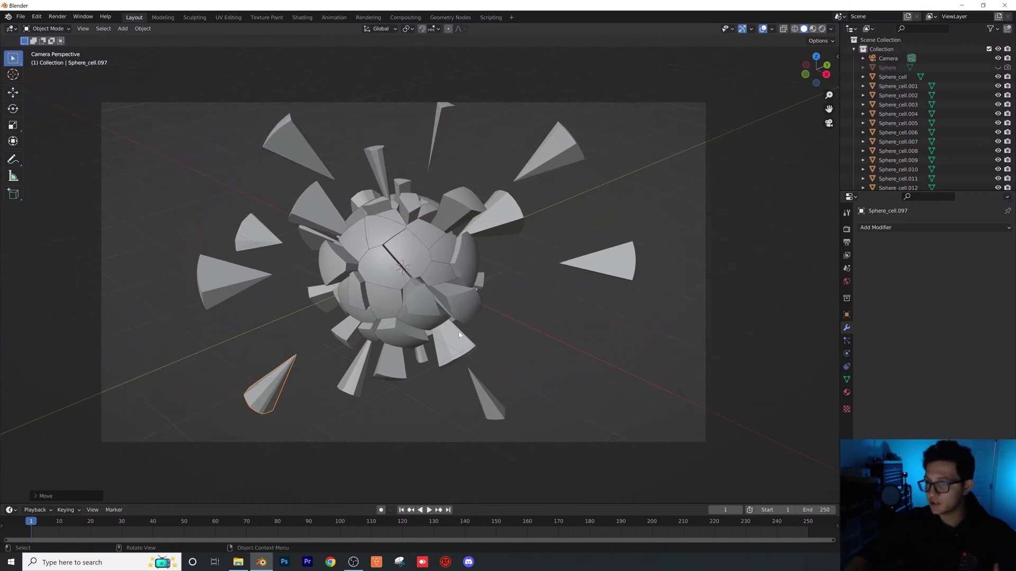
Step: Select all the exploded sphere cells, leaving the camera out of the selection
click(556, 324)
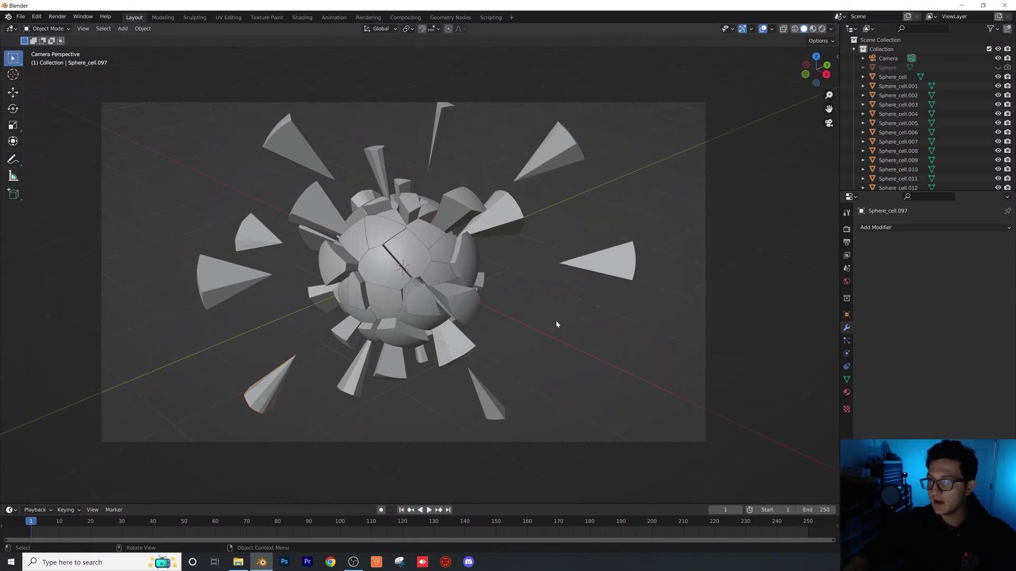
scroll(476, 338, down, 2)
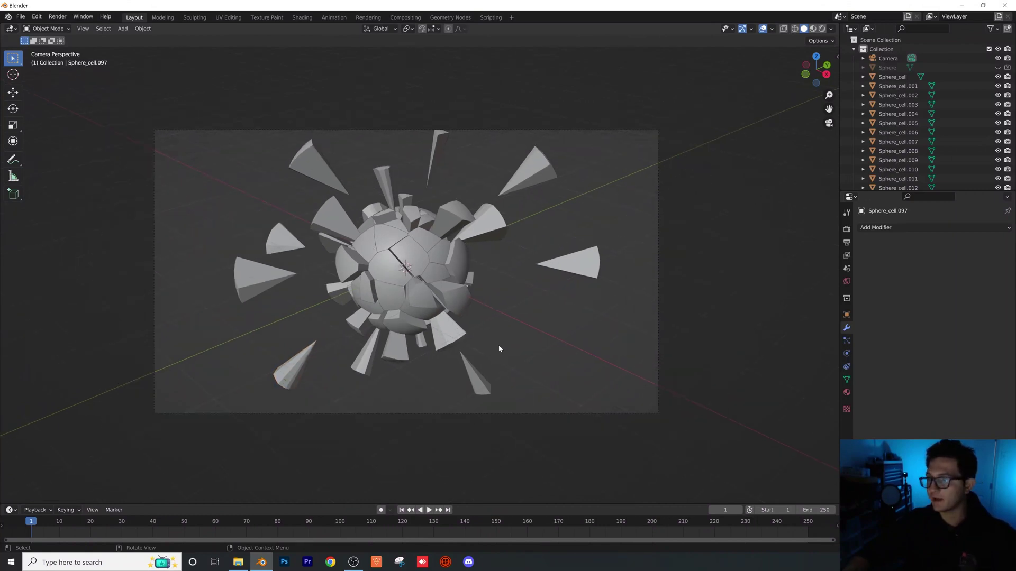
drag(208, 123, 630, 413)
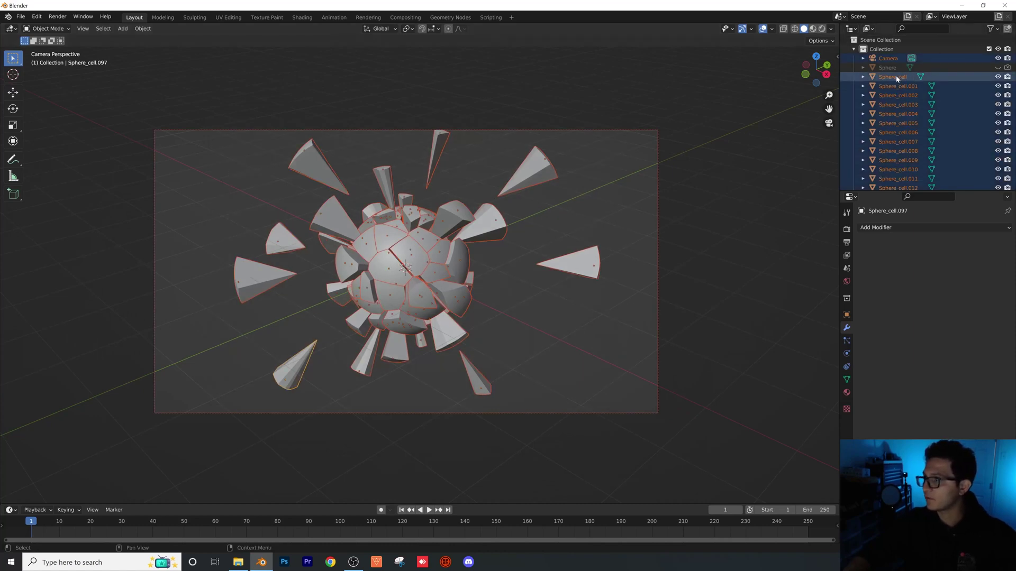
ctrl+click(891, 59)
key(alt+a)
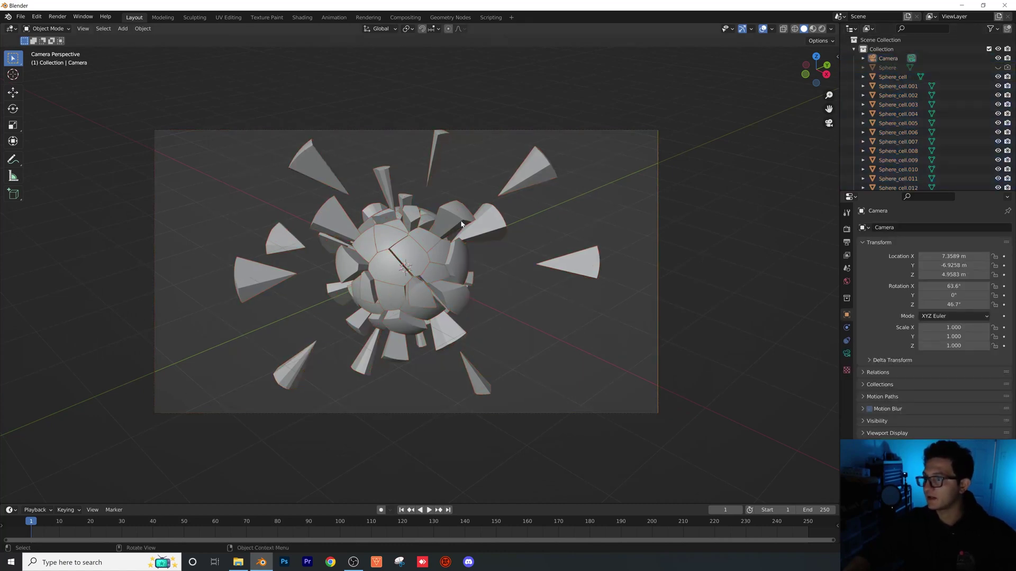
drag(583, 153, 247, 385)
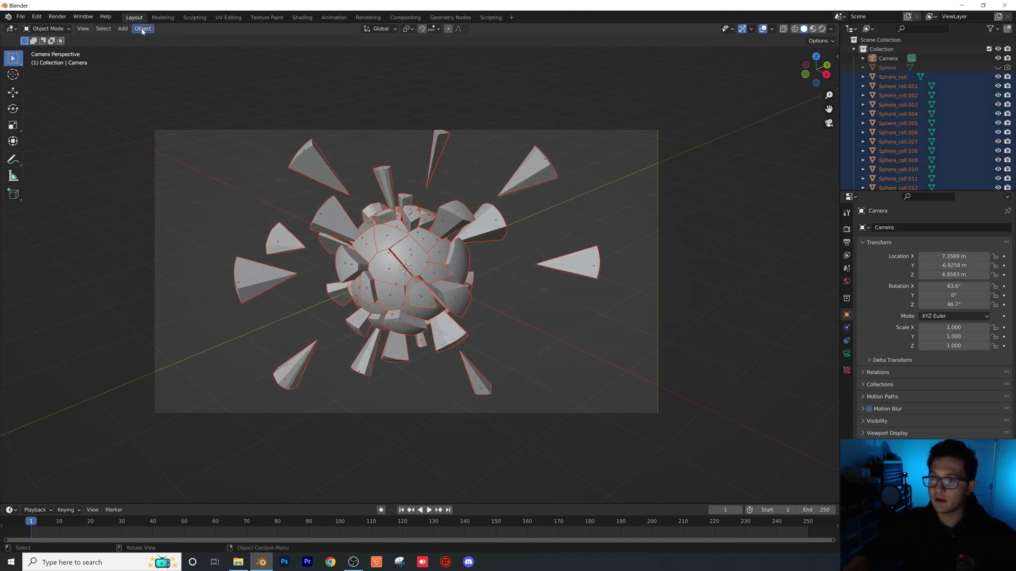
Step: Set the transform pivot point to Individual Origins and scale the selected cells down to about 0.95
click(411, 29)
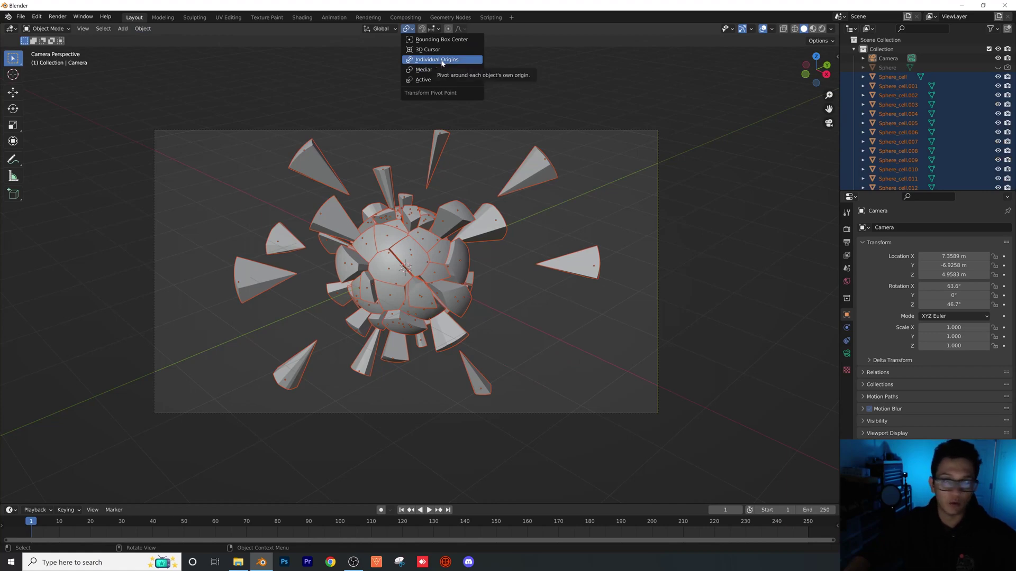
click(441, 60)
scroll(468, 269, up, 6)
key(s)
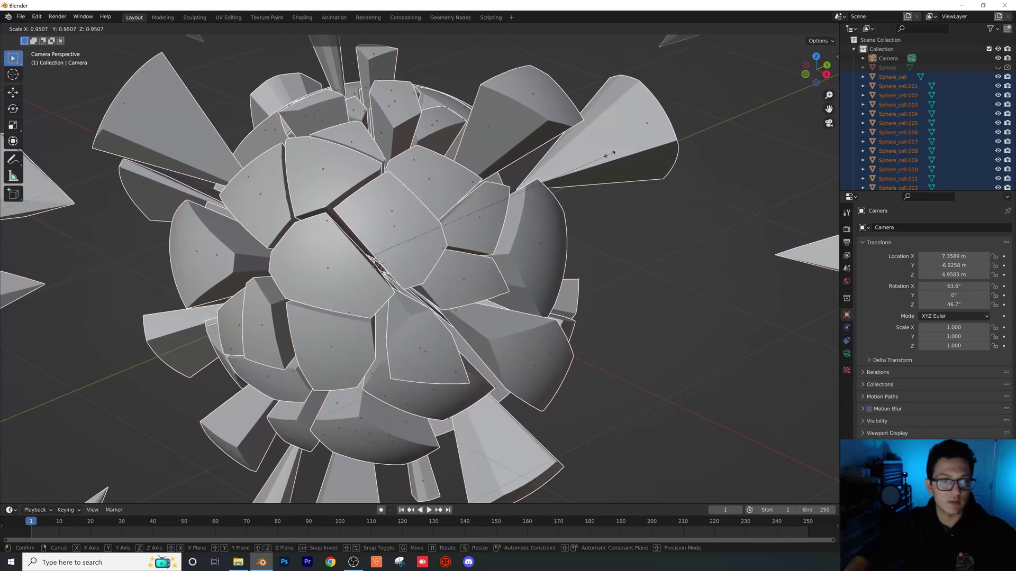
click(608, 155)
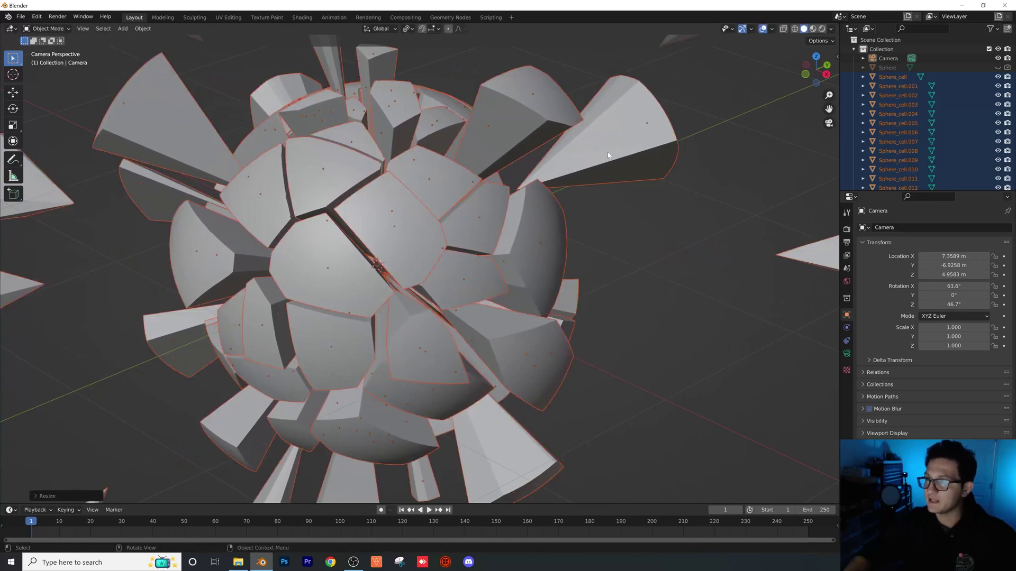
scroll(406, 272, down, 8)
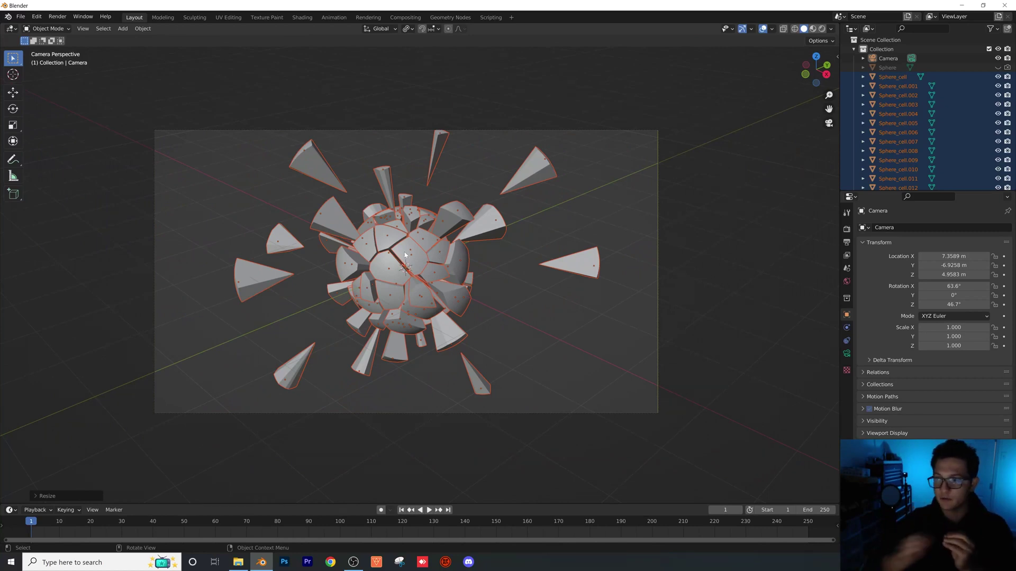
scroll(407, 229, up, 6)
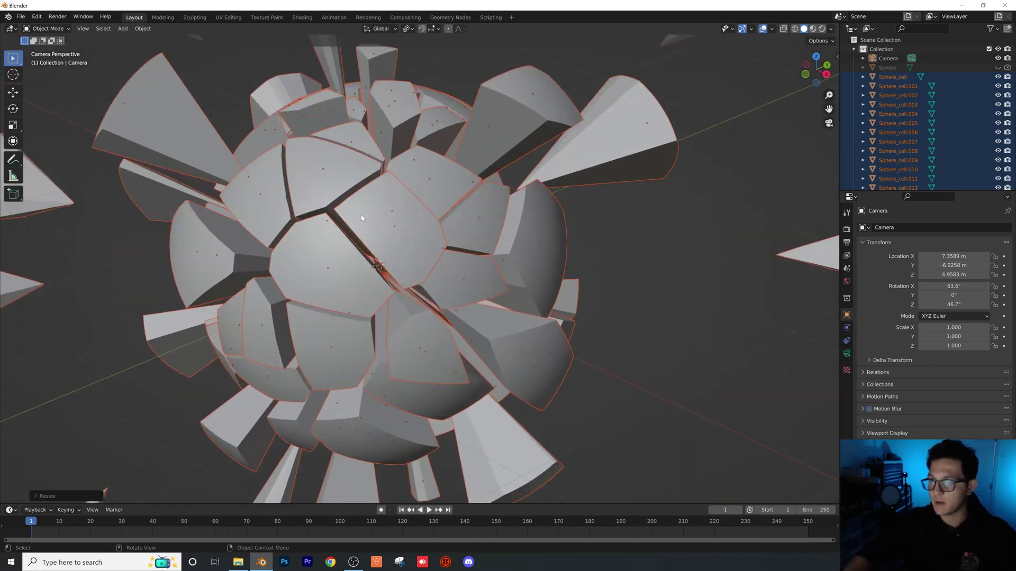
scroll(437, 233, down, 3)
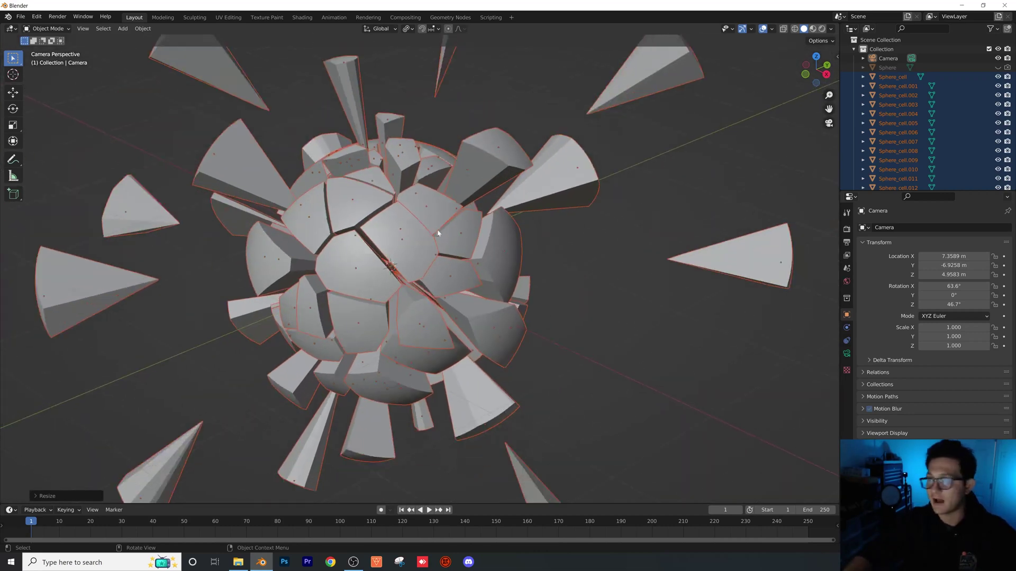
Step: Set the transform pivot point to Bounding Box Center and deselect the cells
click(408, 30)
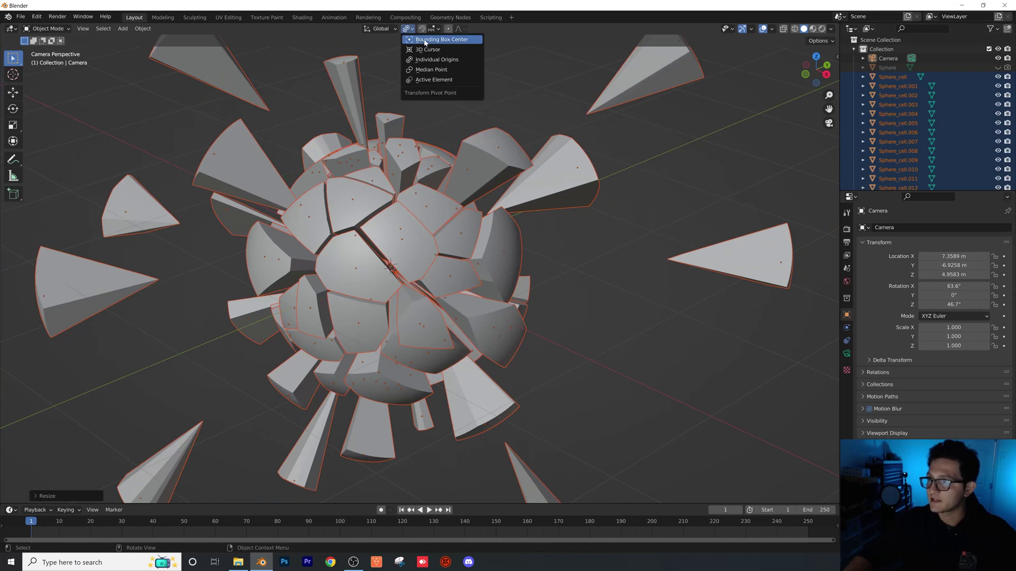
click(425, 39)
scroll(408, 281, down, 5)
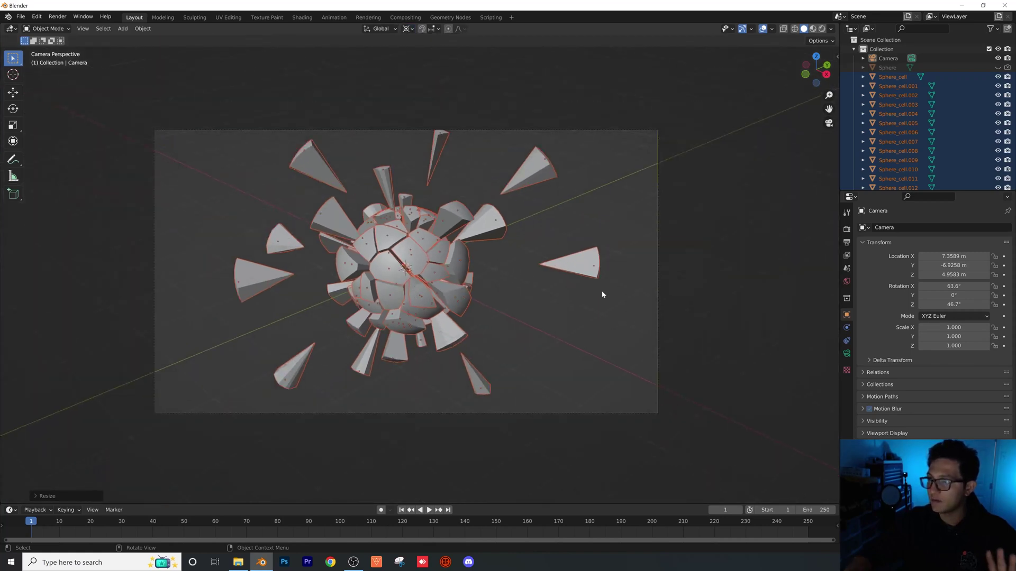
click(602, 295)
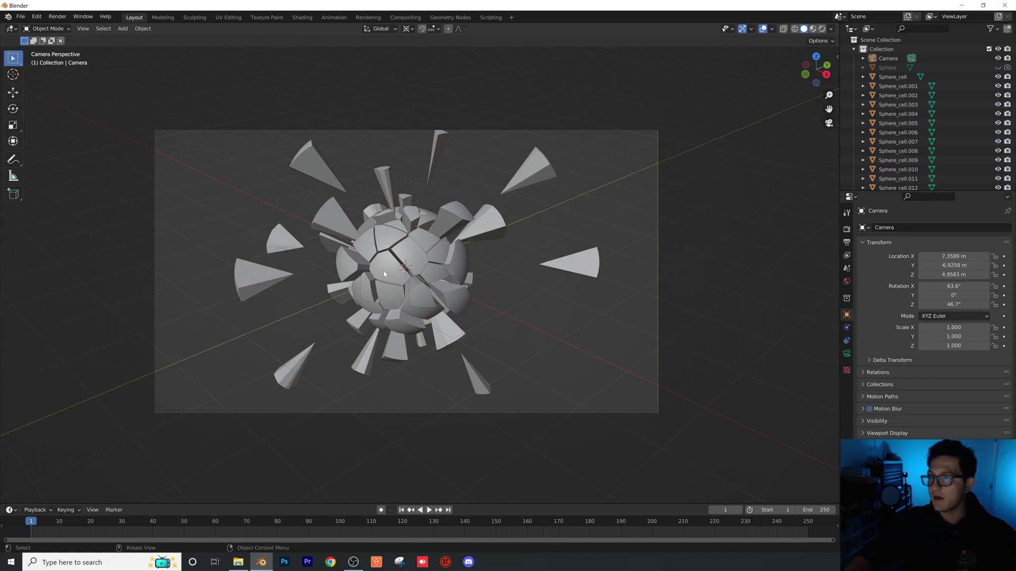
scroll(384, 270, up, 2)
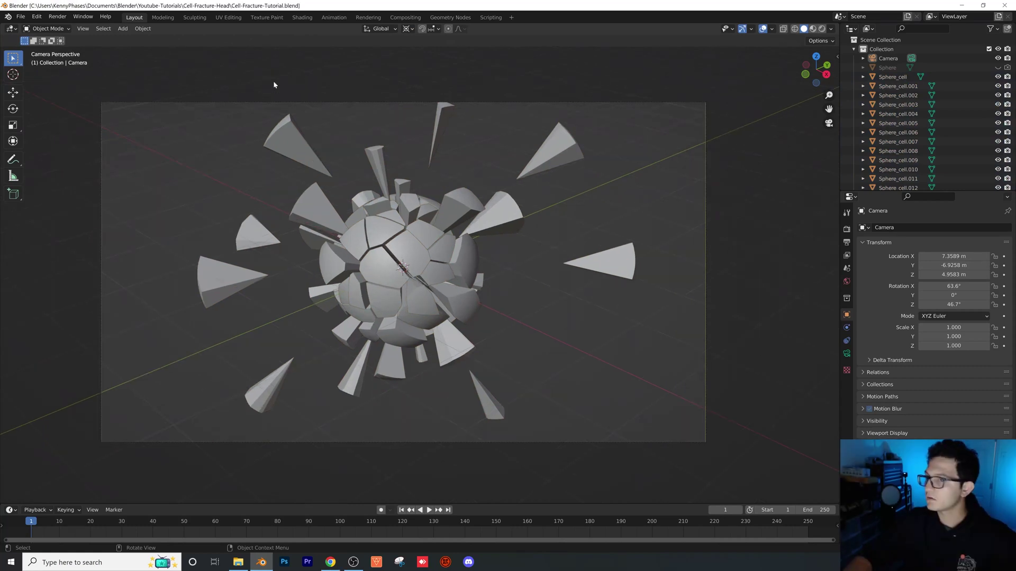
Step: Add a UV sphere at the scene centre and scale it up until it encloses all the exploded cells
click(122, 29)
mouse_move(132, 41)
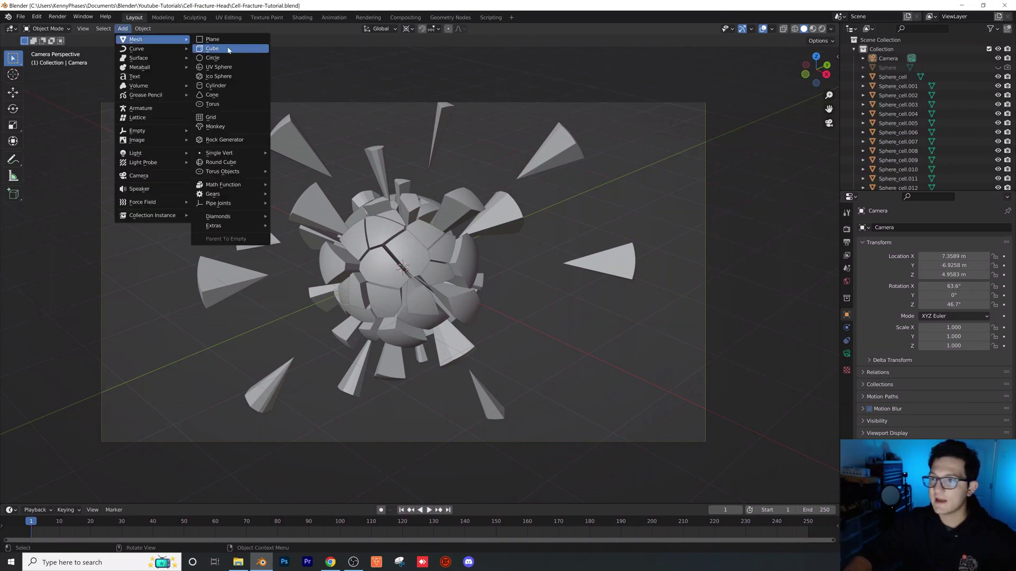
click(228, 68)
scroll(528, 316, down, 6)
scroll(424, 282, down, 4)
mouse_move(442, 271)
middle_down()
mouse_move(424, 281)
mouse_move(439, 260)
middle_up()
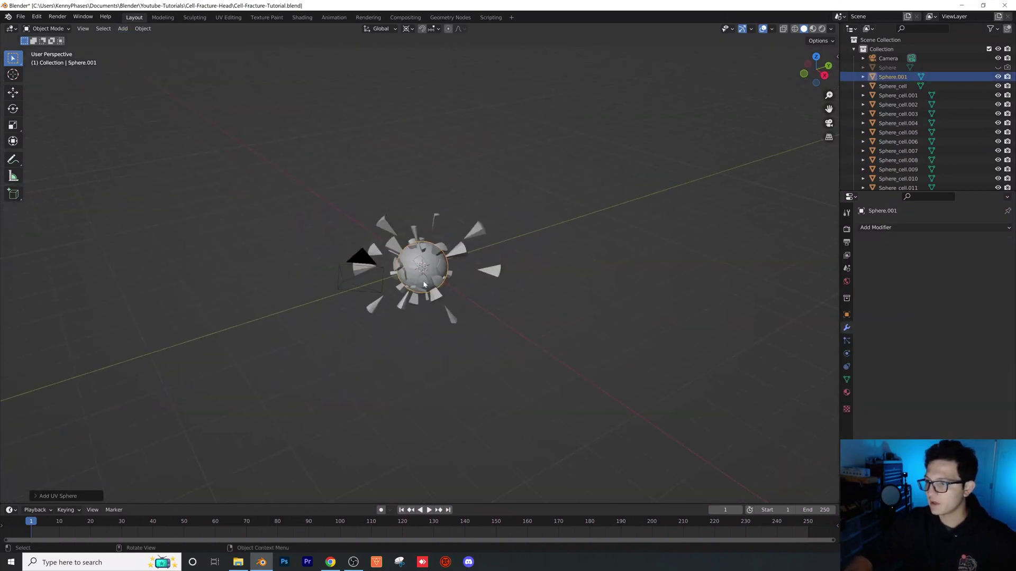
key(s)
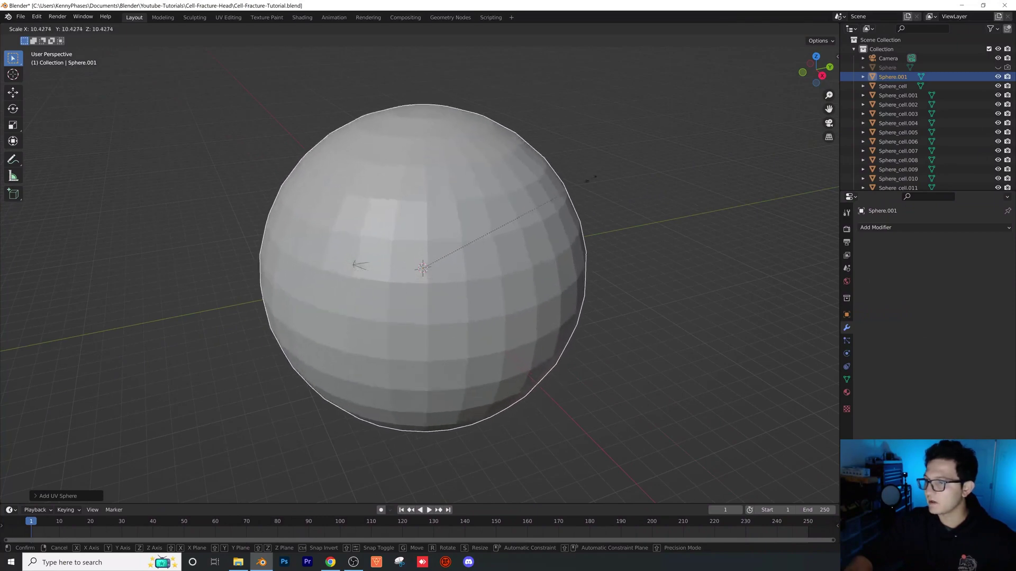
click(335, 305)
scroll(329, 311, up, 5)
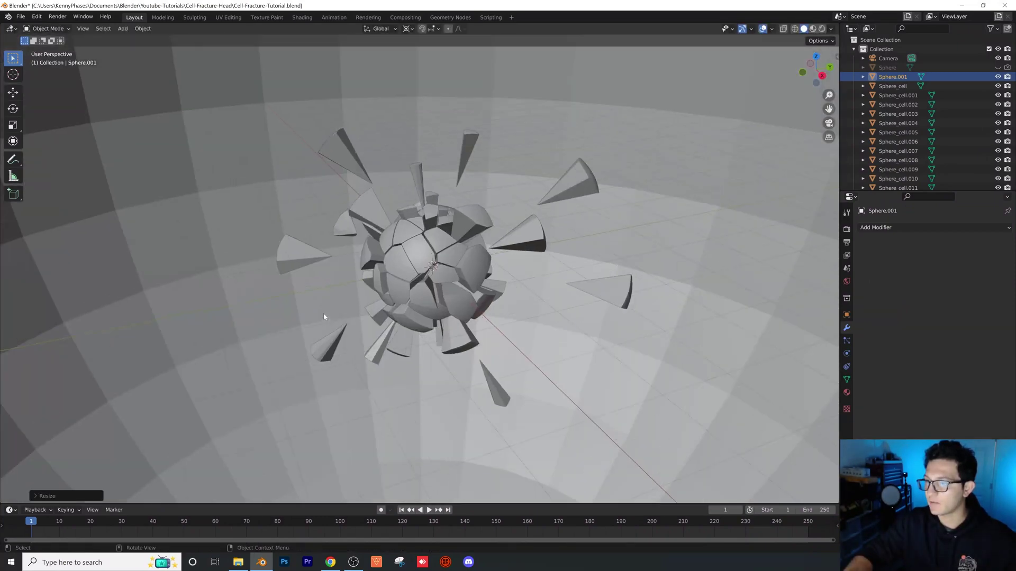
Step: Apply Shade Smooth to the large enclosing sphere
middle_drag(324, 317, 268, 309)
scroll(338, 196, down, 4)
right_click(346, 145)
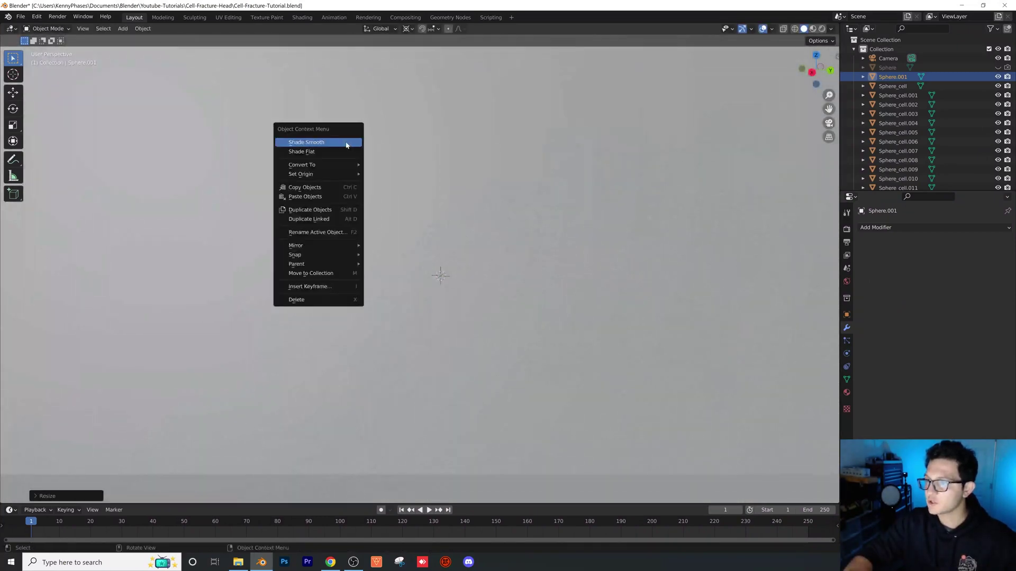
click(347, 145)
scroll(450, 265, down, 4)
Step: Give the enclosing sphere a new material with Glass BSDF as its surface shader
click(847, 394)
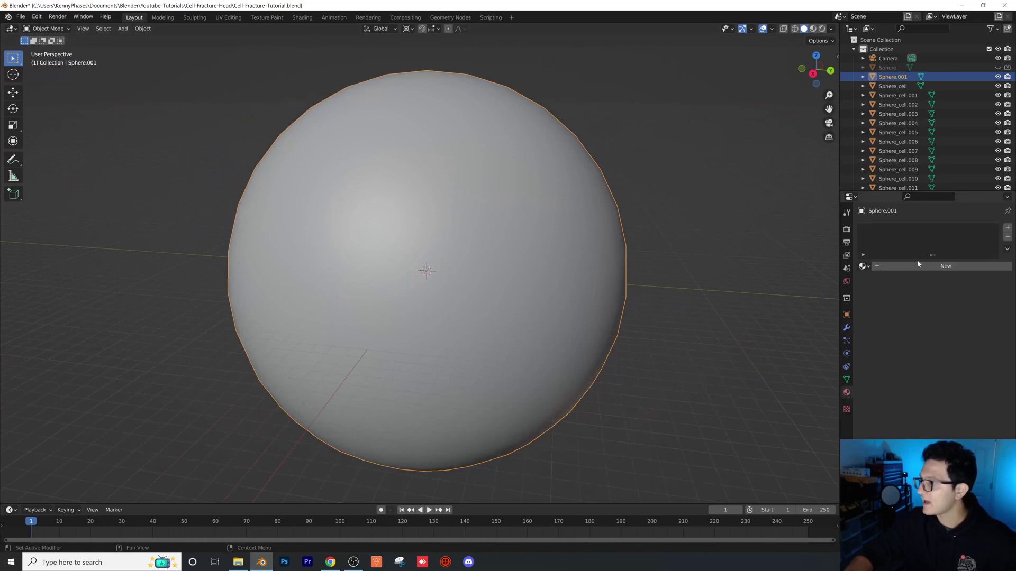
click(922, 268)
click(953, 307)
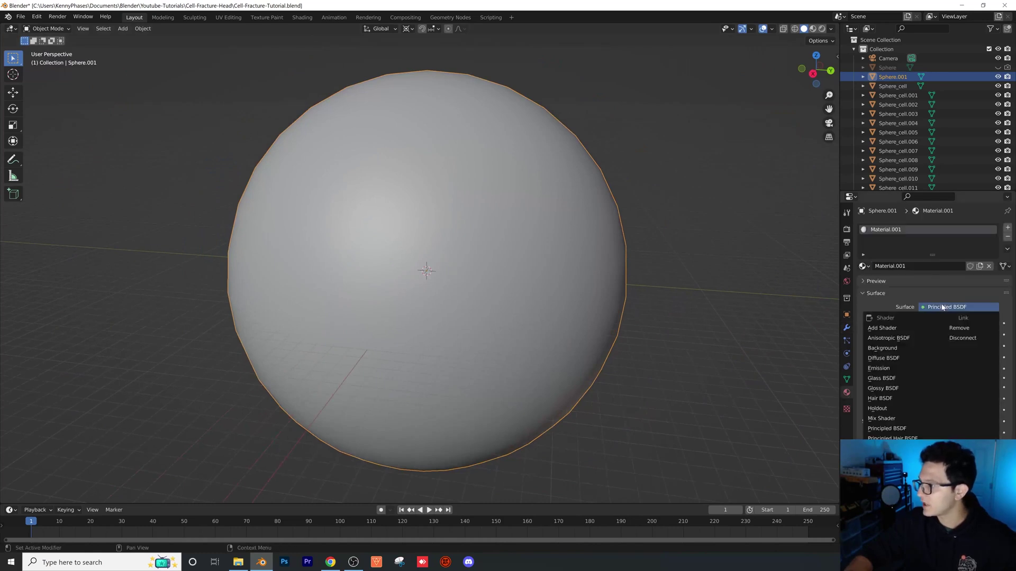
click(910, 380)
Step: Show the scene in rendered shading through the camera and set the glass material's roughness to 0.210
click(819, 30)
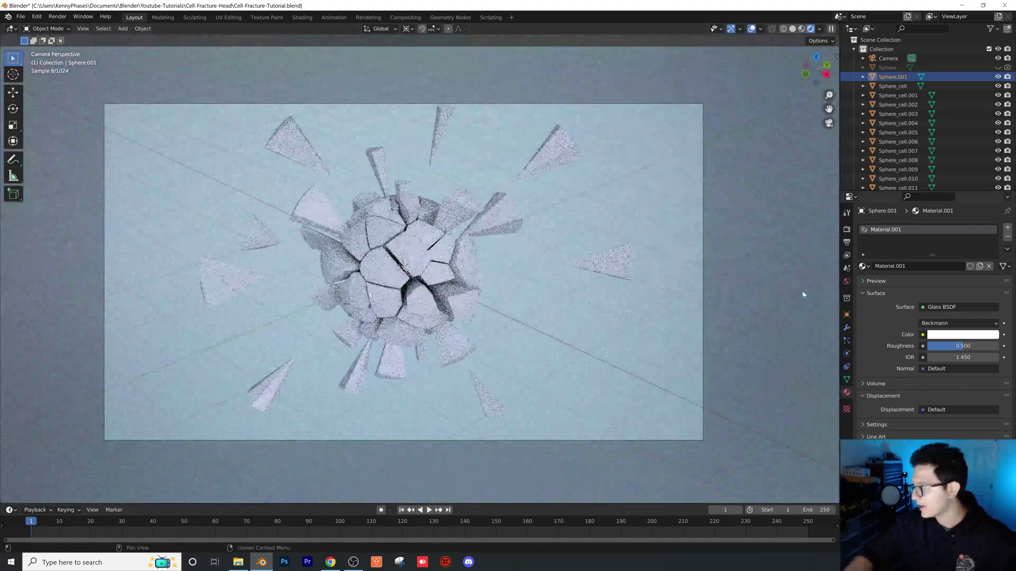
drag(973, 347, 927, 347)
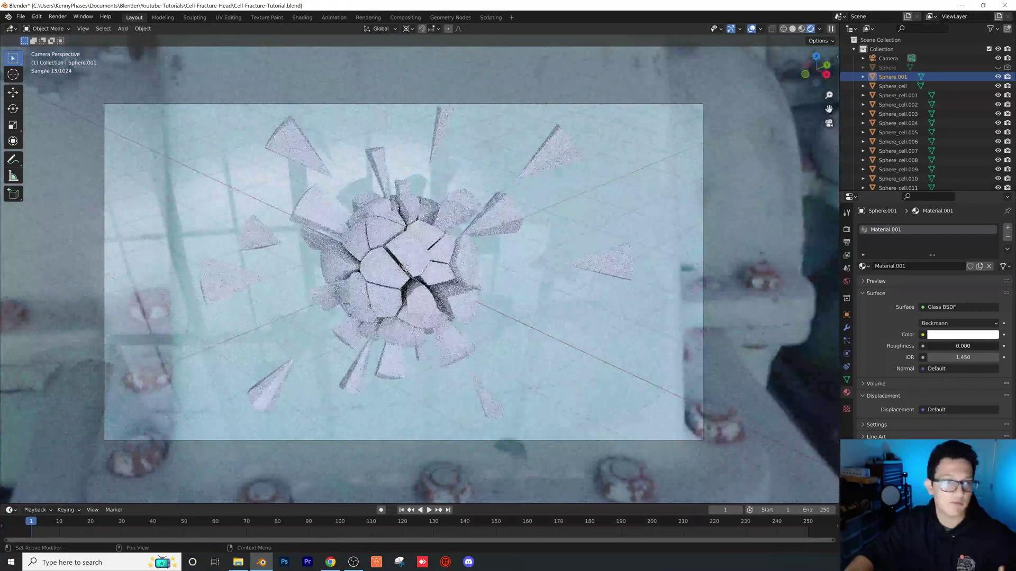
drag(927, 346, 944, 349)
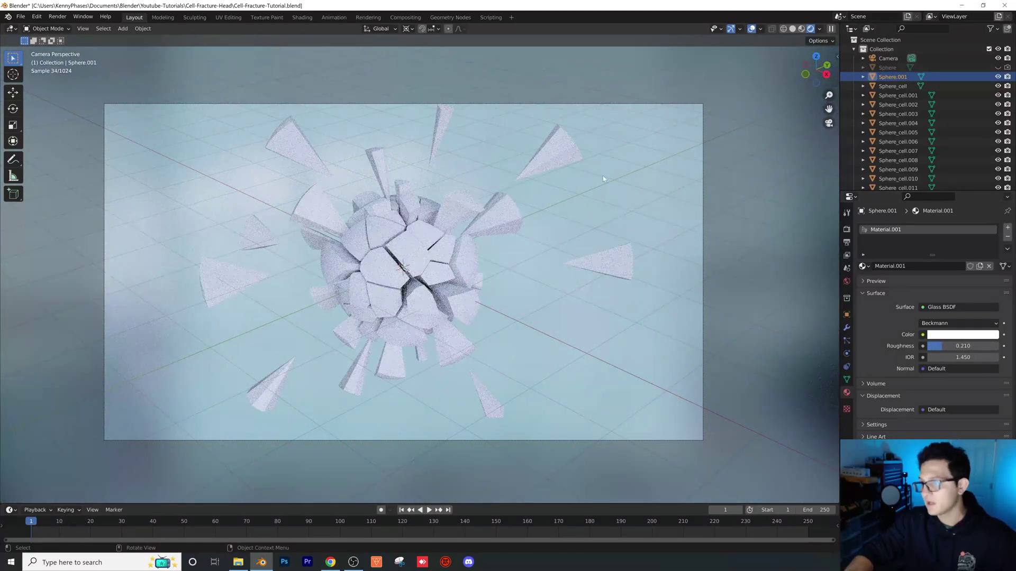
Step: Set the camera's X rotation to 90° and lower its Z location to about 0.158 m
click(888, 58)
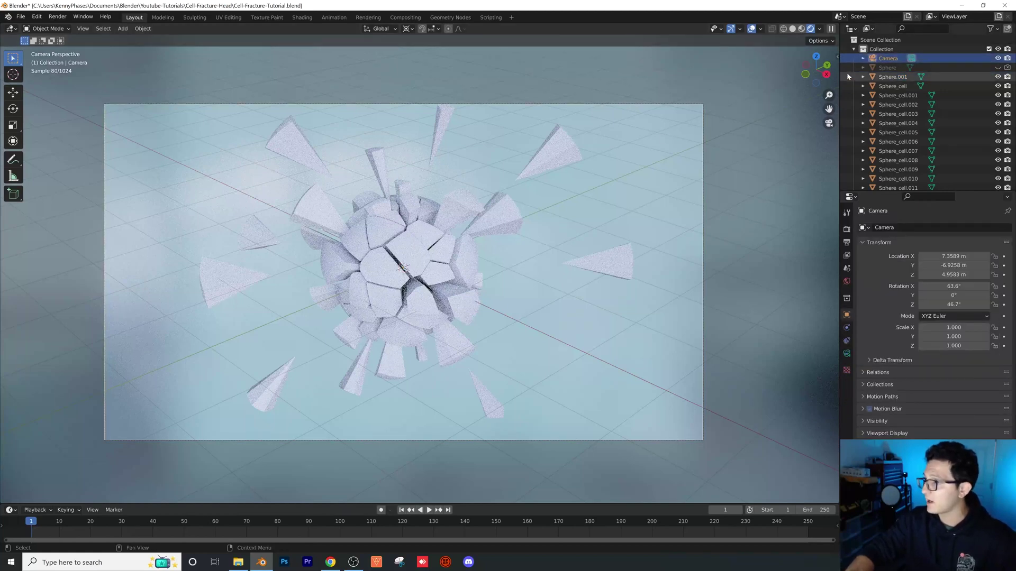
click(836, 54)
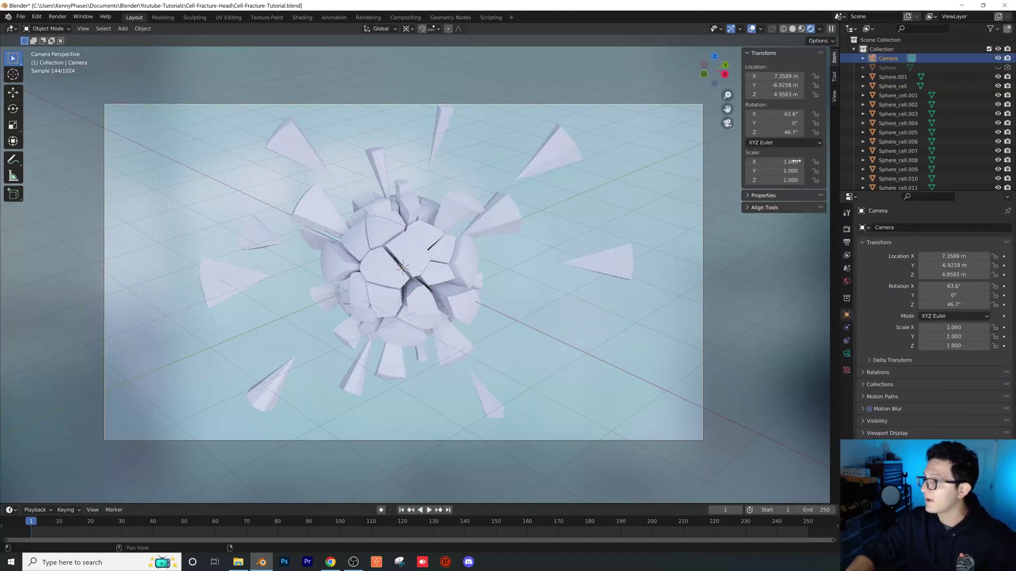
click(775, 114)
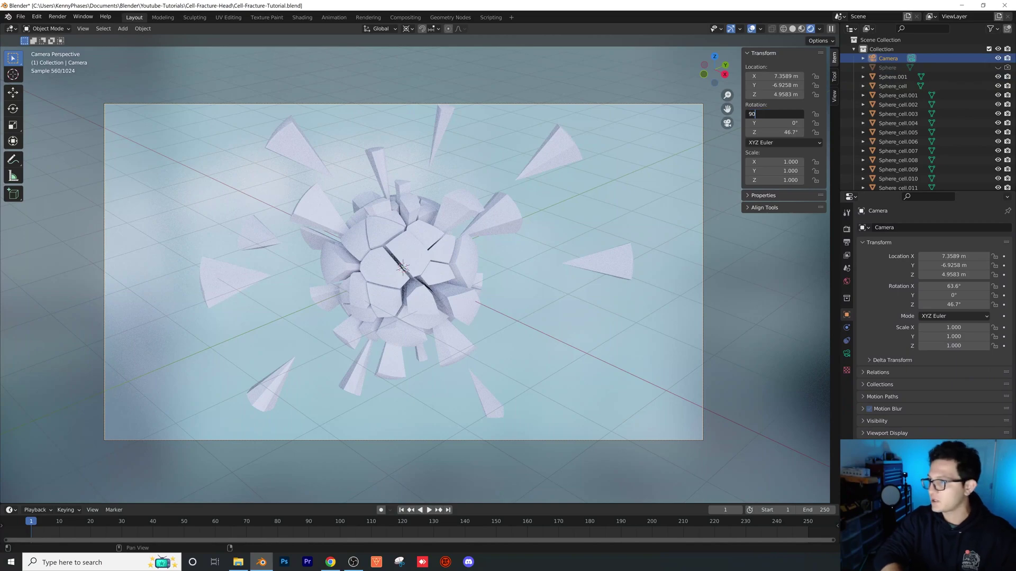
text(90)
key(Return)
drag(783, 95, 640, 94)
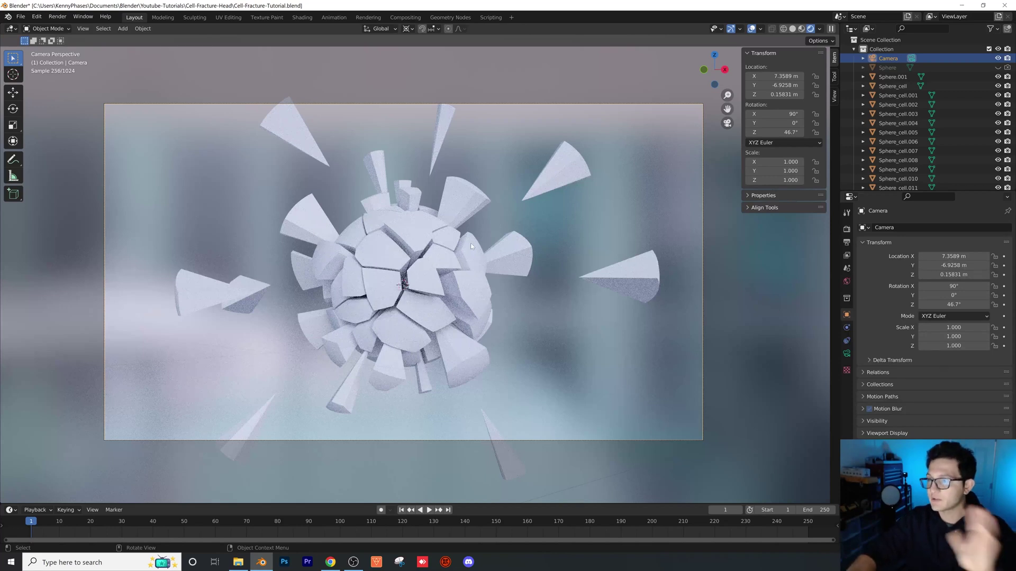
Step: Enable the camera's depth of field and pick the front cell Sphere_cell.077 as its focus object
click(846, 354)
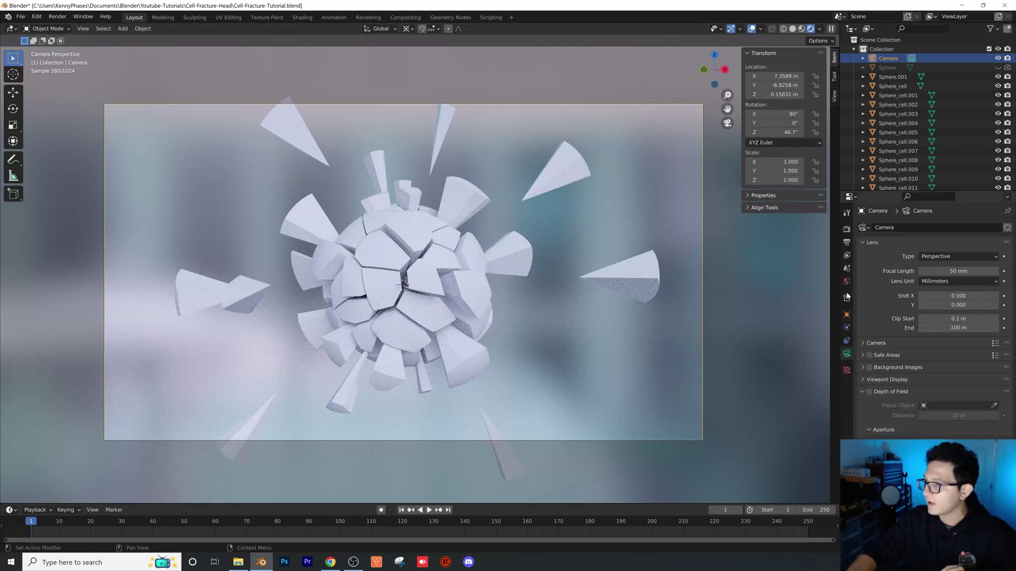
click(870, 392)
click(993, 407)
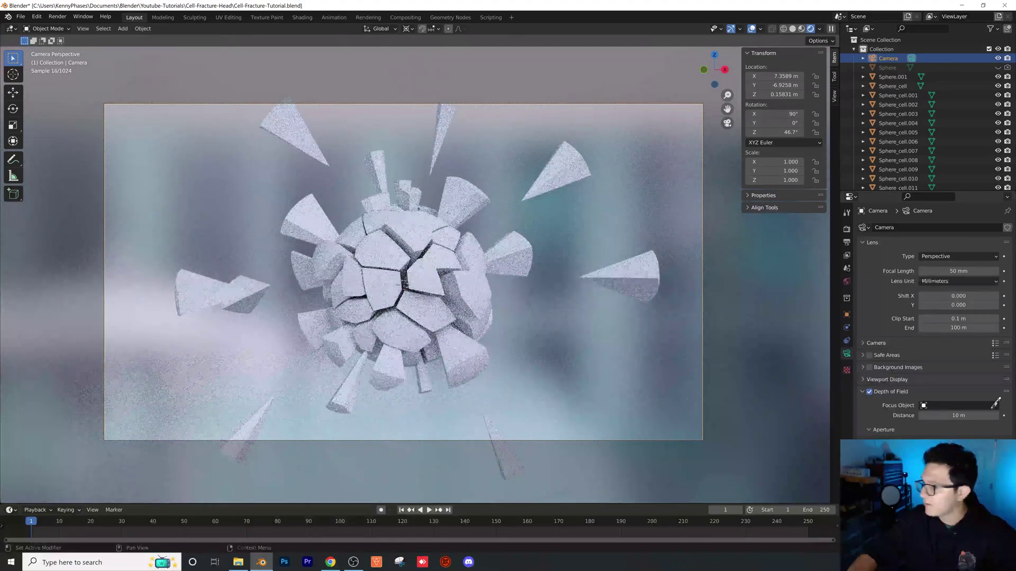
click(382, 242)
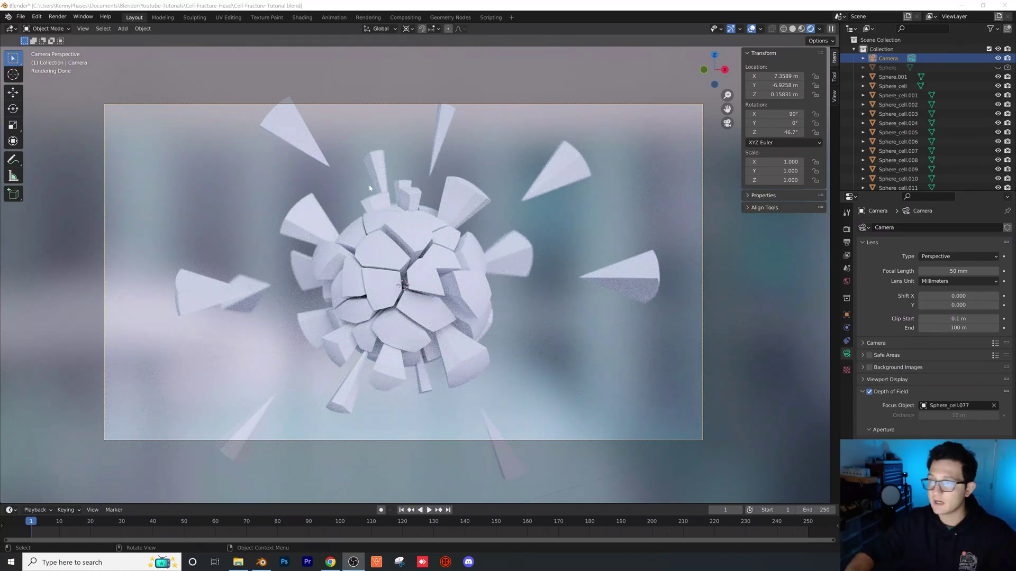
Step: Give the upper front cell Sphere_cell.071 a new material with a pinkish-red base color, metallic 1.000 and roughness 0.338
click(414, 236)
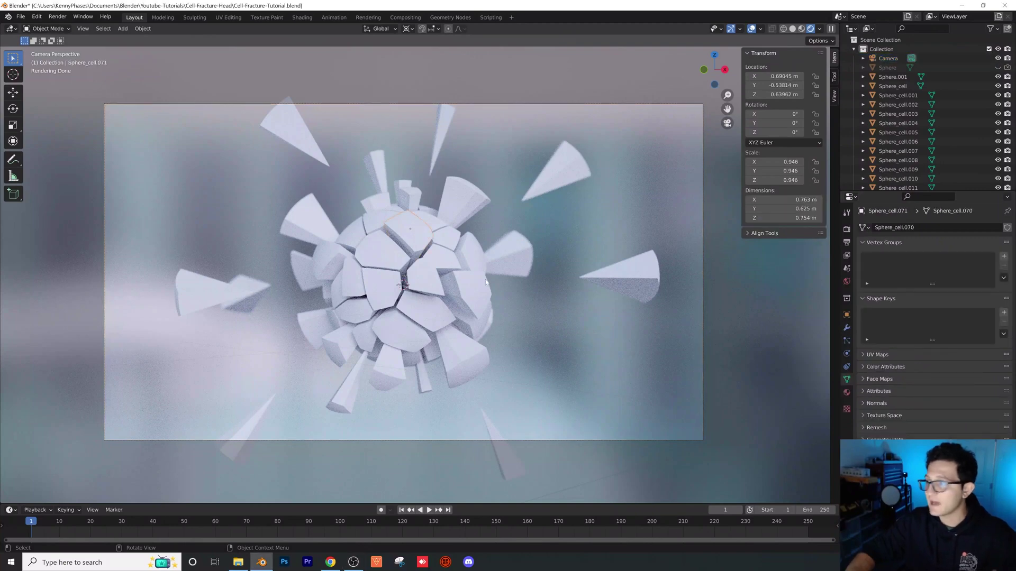
click(846, 393)
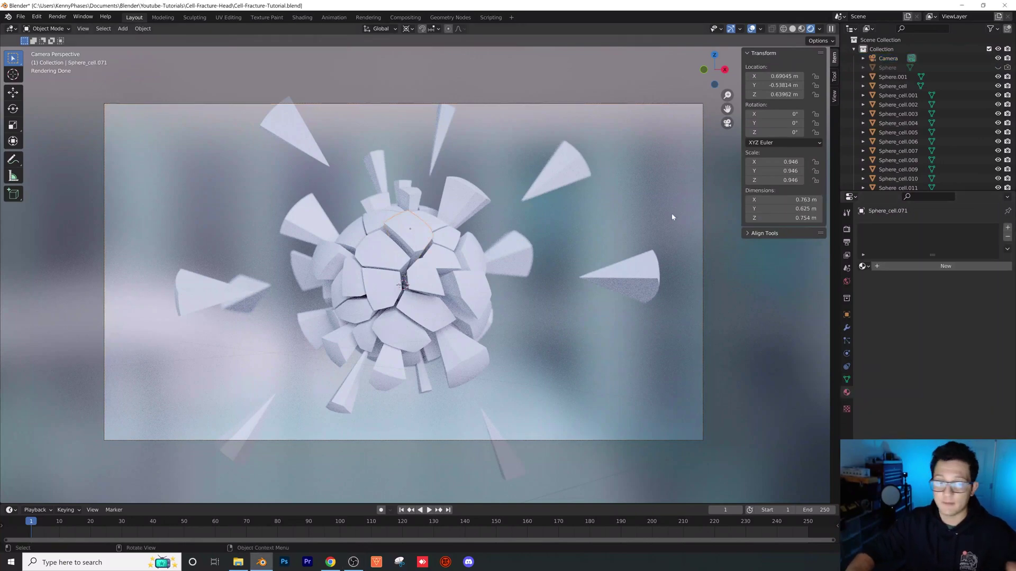
click(945, 266)
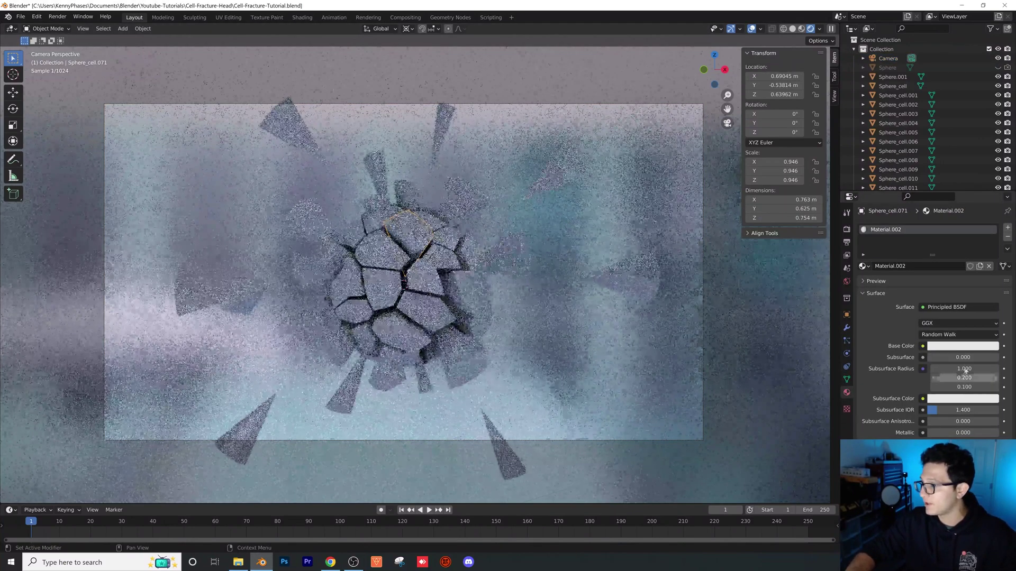
click(963, 346)
drag(953, 247, 952, 265)
scroll(934, 391, down, 2)
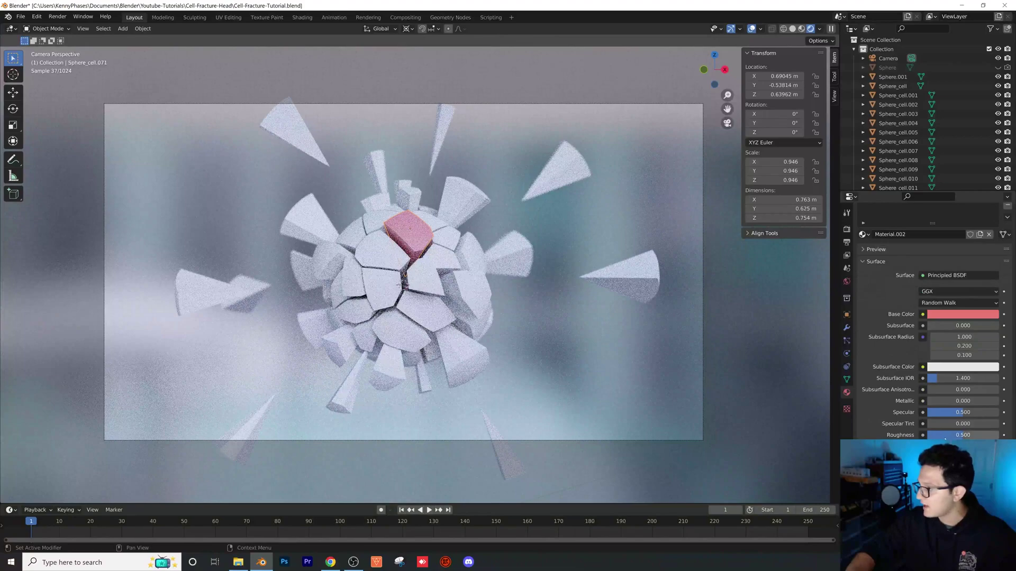
drag(957, 435, 998, 402)
drag(946, 435, 951, 435)
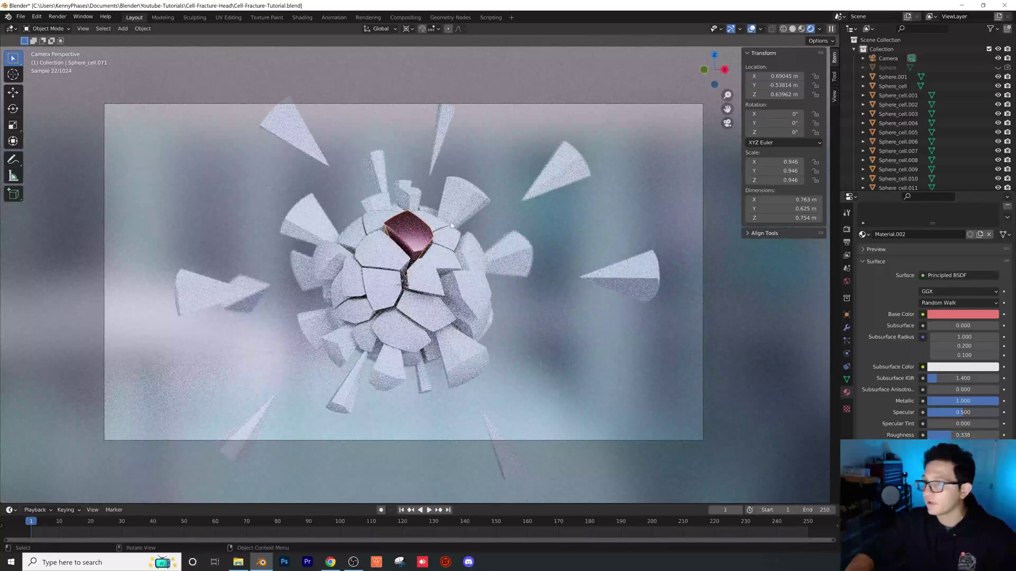
Step: Make the camera and the enclosing glass sphere unselectable in the outliner and select all the fractured cells
click(994, 29)
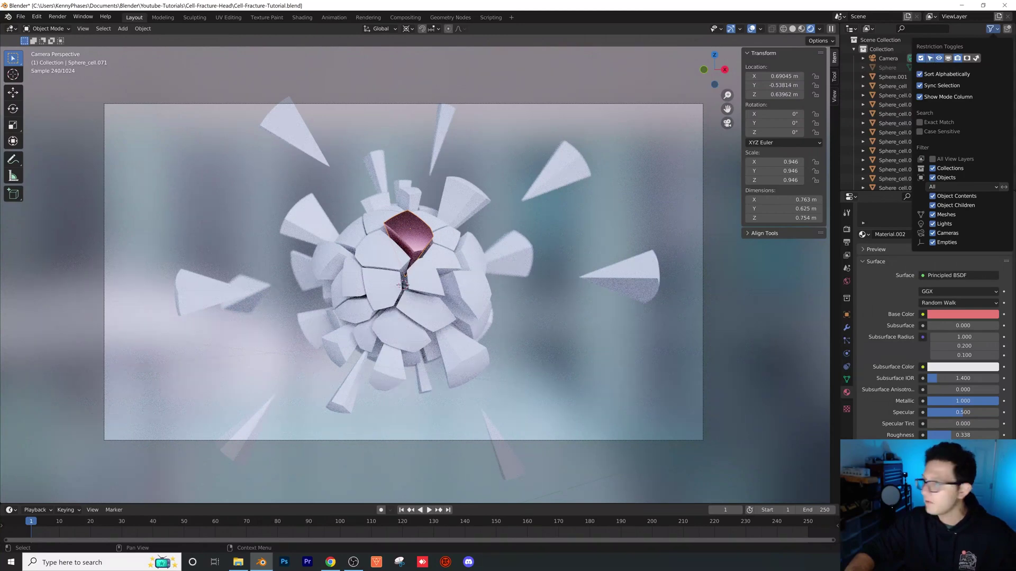
click(991, 28)
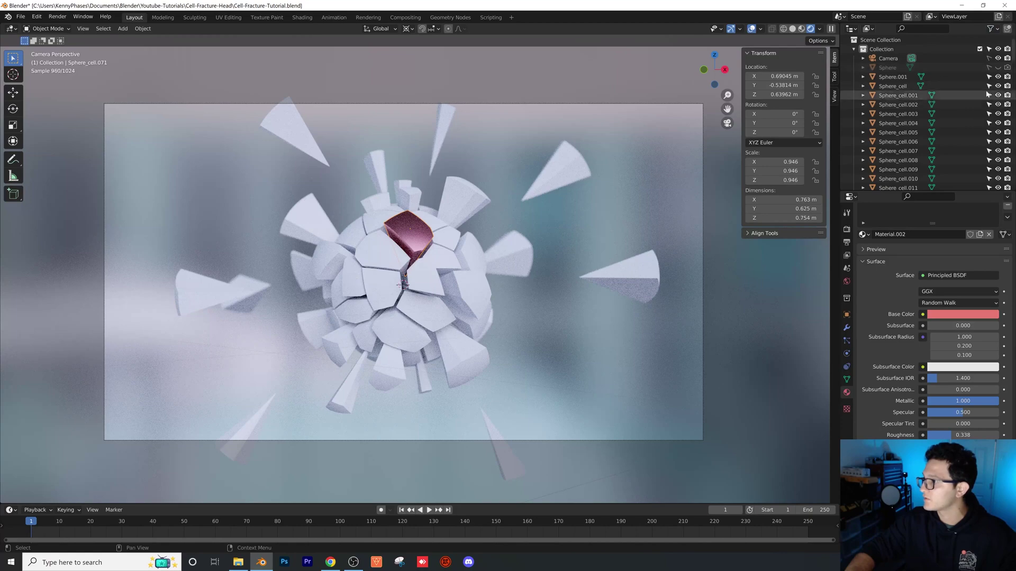
scroll(370, 238, down, 3)
key(a)
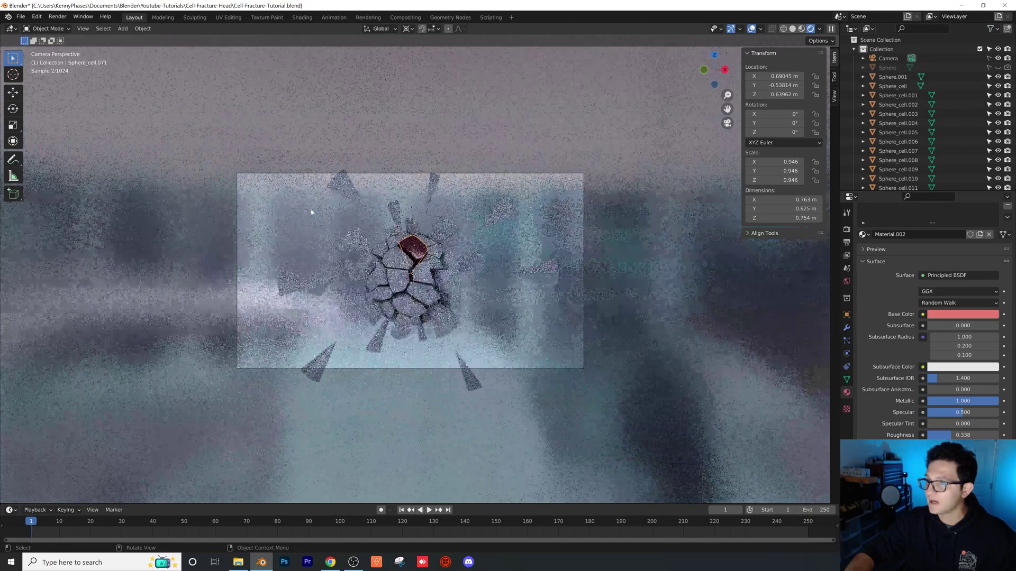
scroll(337, 262, up, 3)
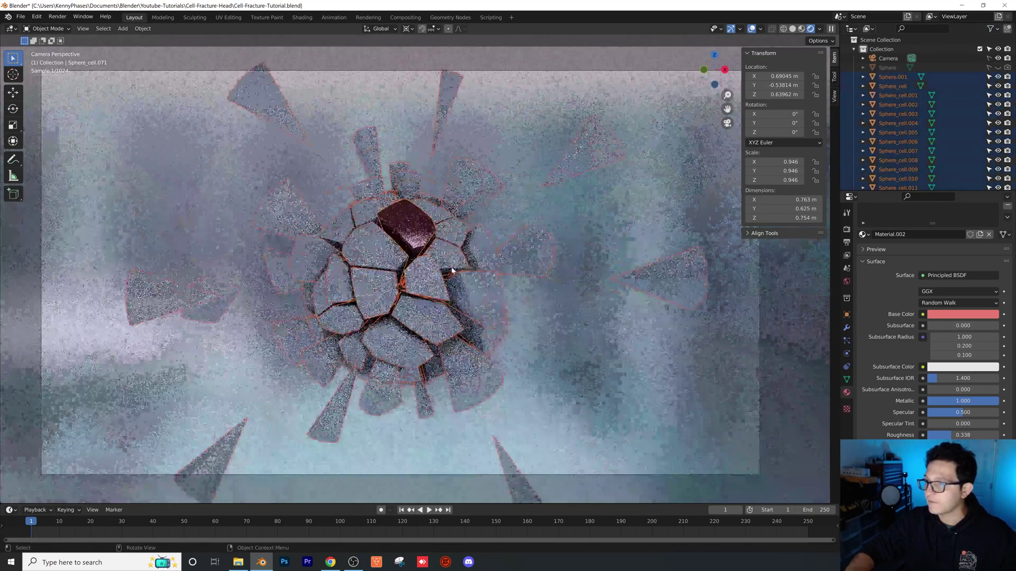
Step: Link the pinkish-red metallic material from the active cell to all the selected cells
key(ctrl+l)
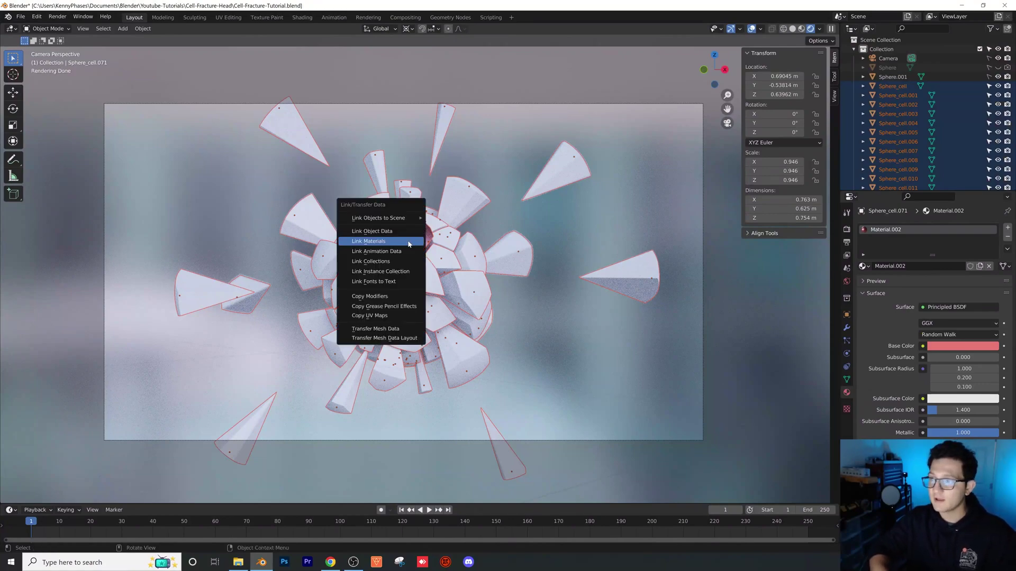
click(409, 242)
click(564, 329)
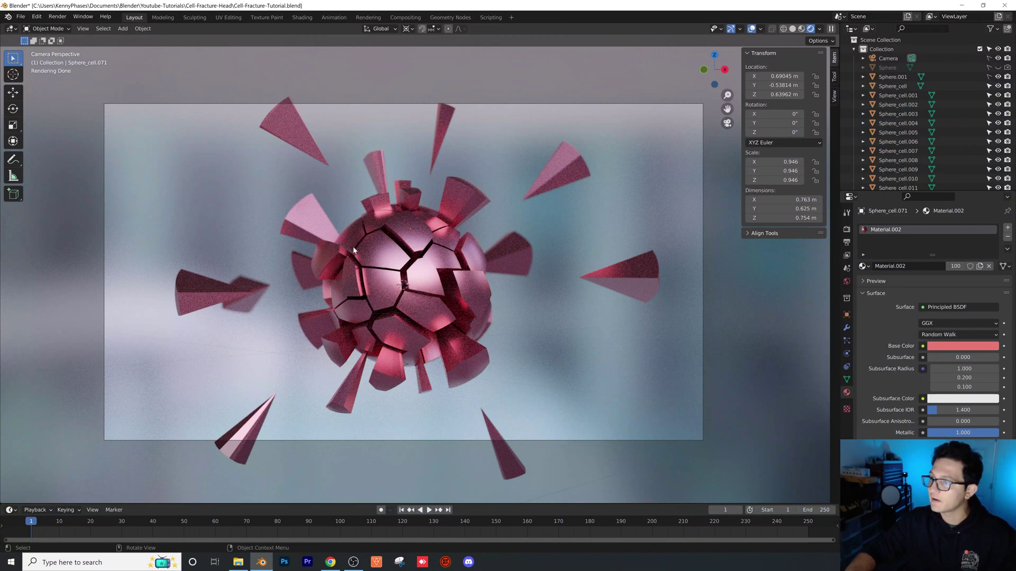
Step: Add a UV sphere and move it just below the camera frame, to about X 1.91, Y 2.03, Z -2.82 m
scroll(370, 196, down, 2)
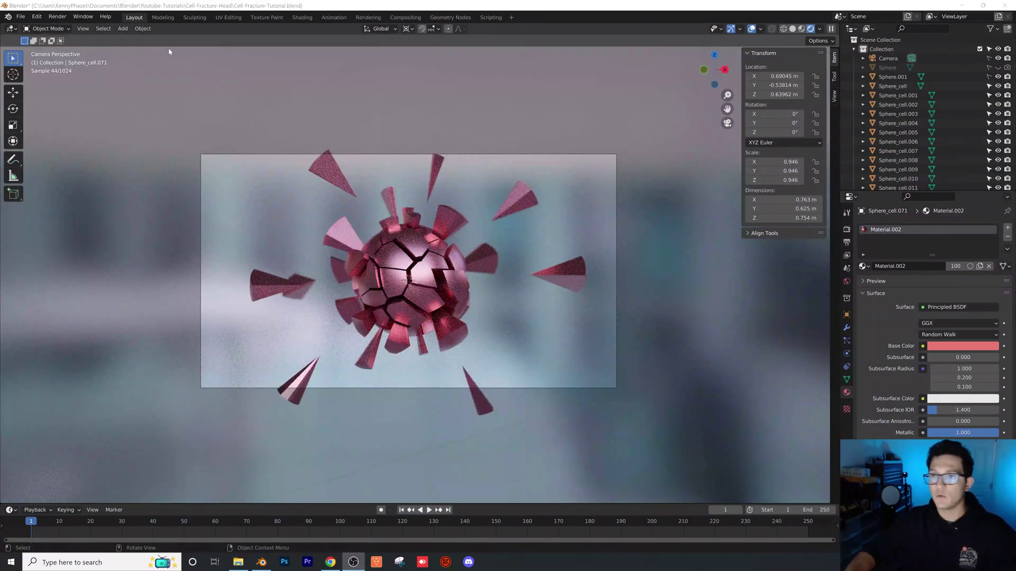
click(123, 29)
mouse_move(154, 153)
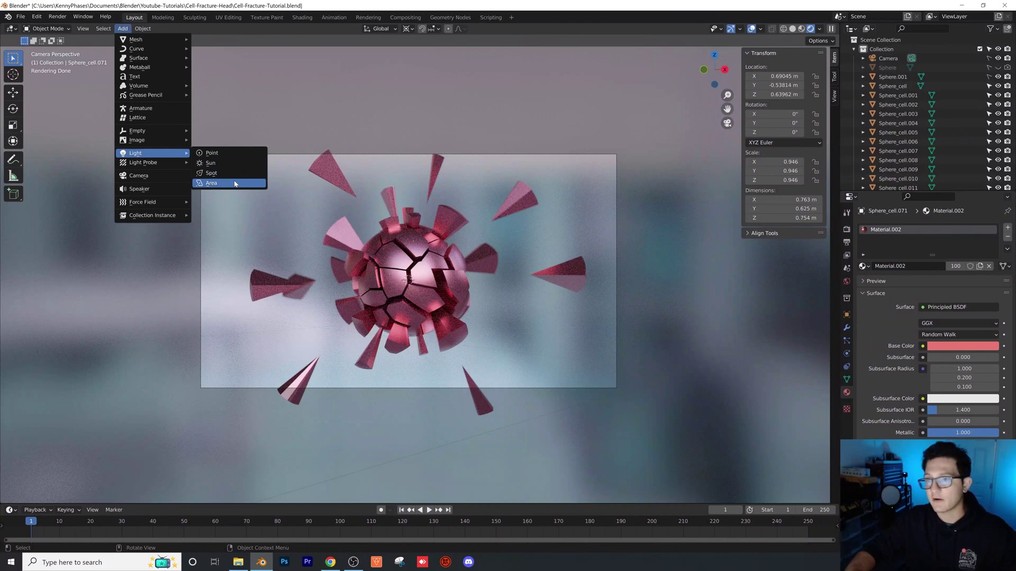
mouse_move(159, 41)
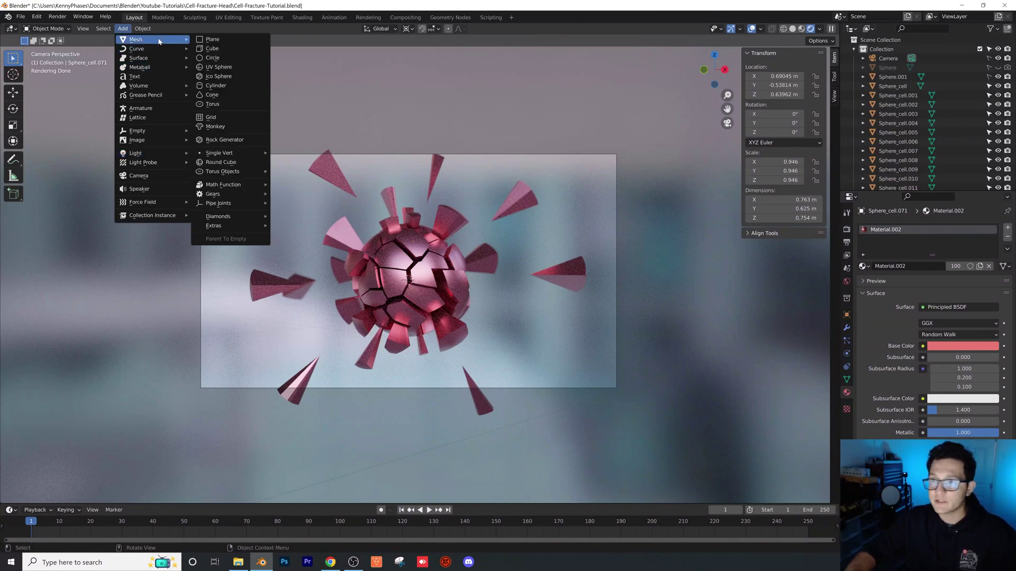
click(235, 67)
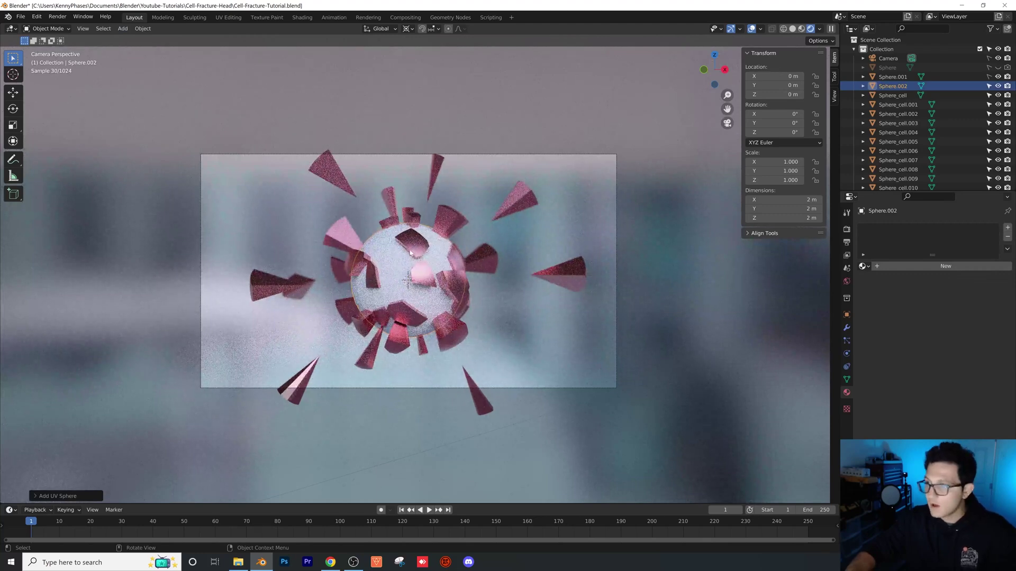
drag(411, 253, 566, 410)
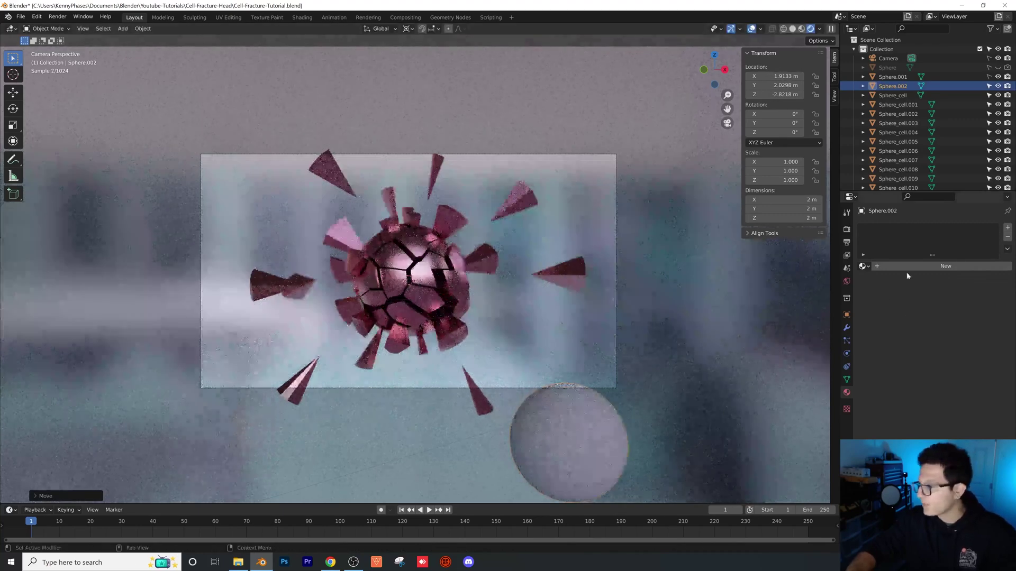
Step: Give the added sphere a new Emission material with an orange color and a strength of 5
click(908, 266)
click(947, 307)
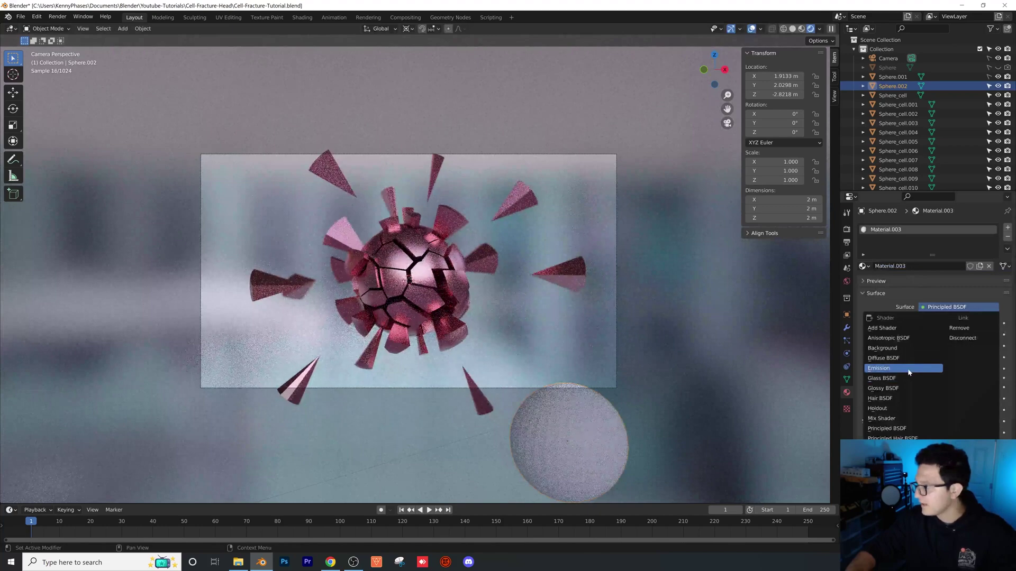
click(905, 368)
click(956, 324)
drag(947, 230, 945, 242)
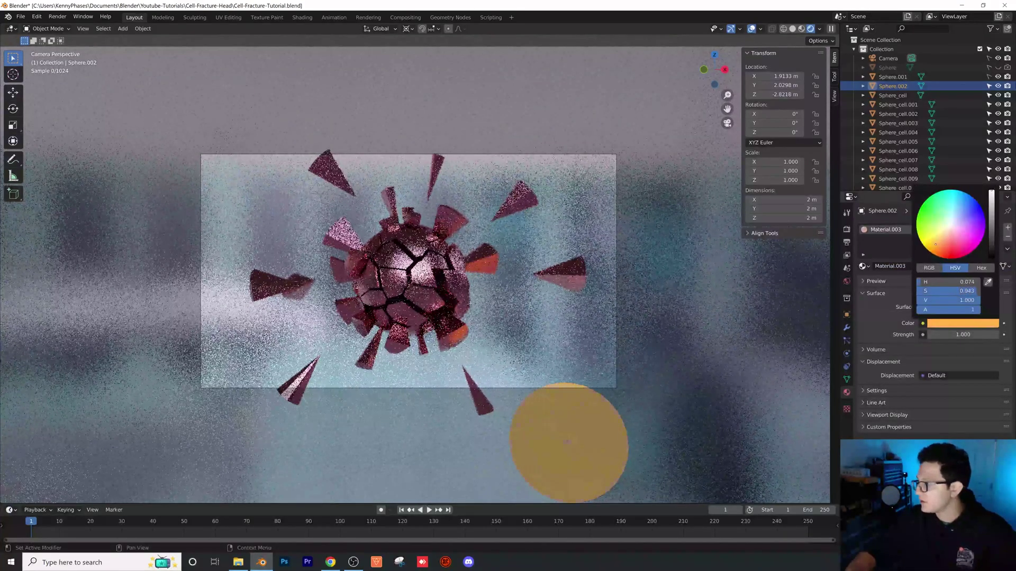
click(947, 335)
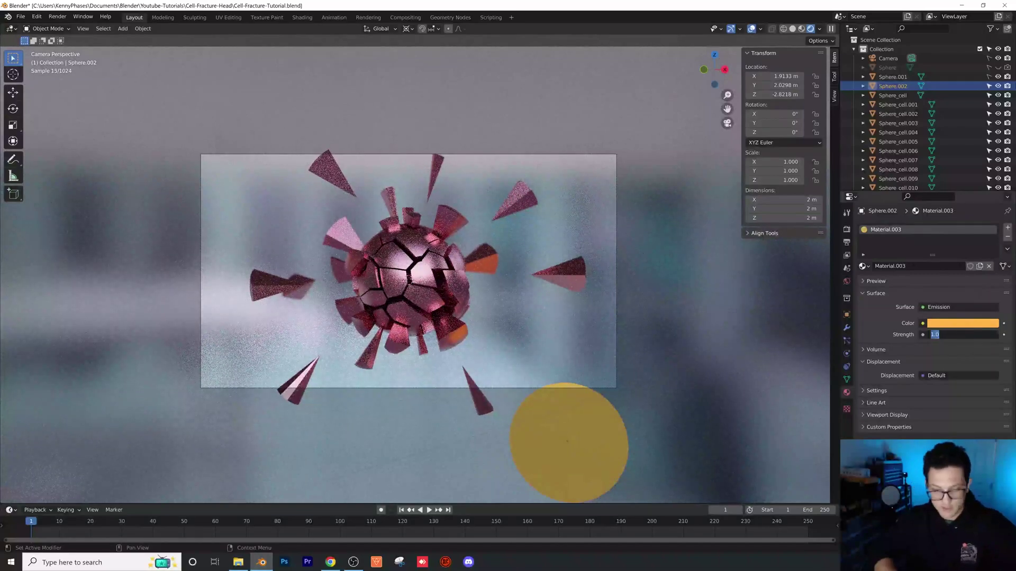
text(5)
key(Return)
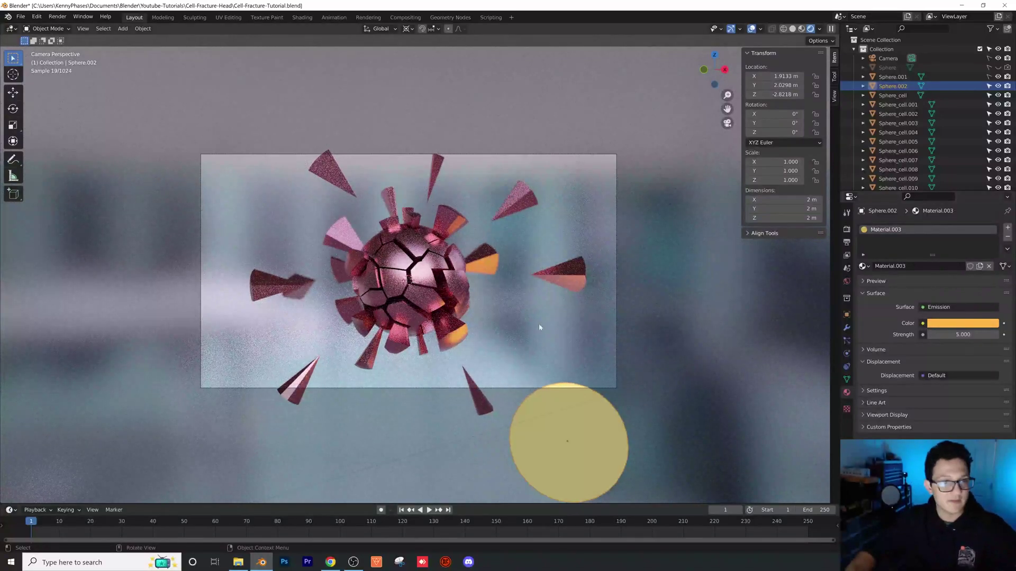
Step: Hide and restore the orange light sphere to compare the lighting, move it lower and enlarge it to a scale of about 1.263
key(h)
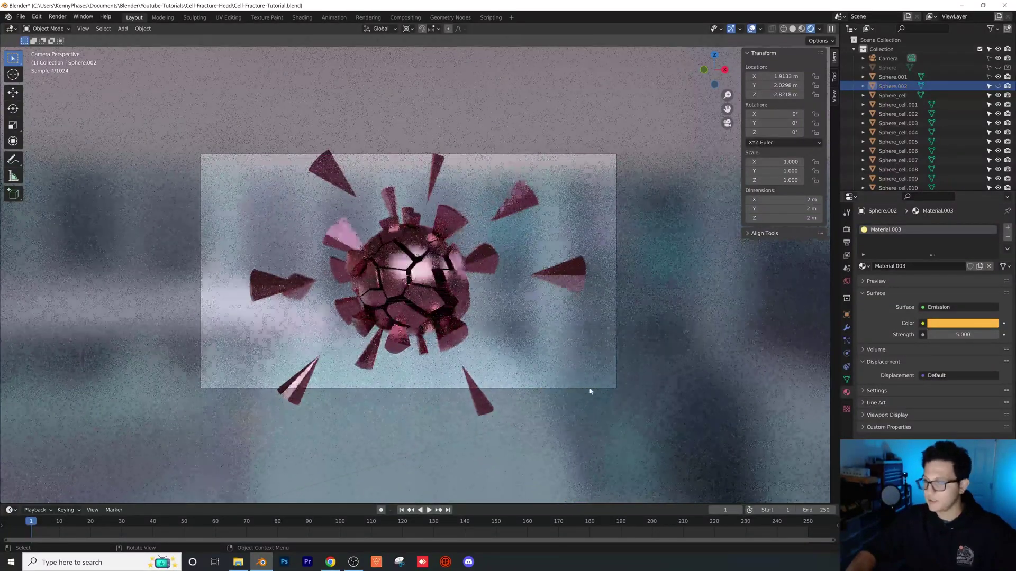
key(ctrl+z)
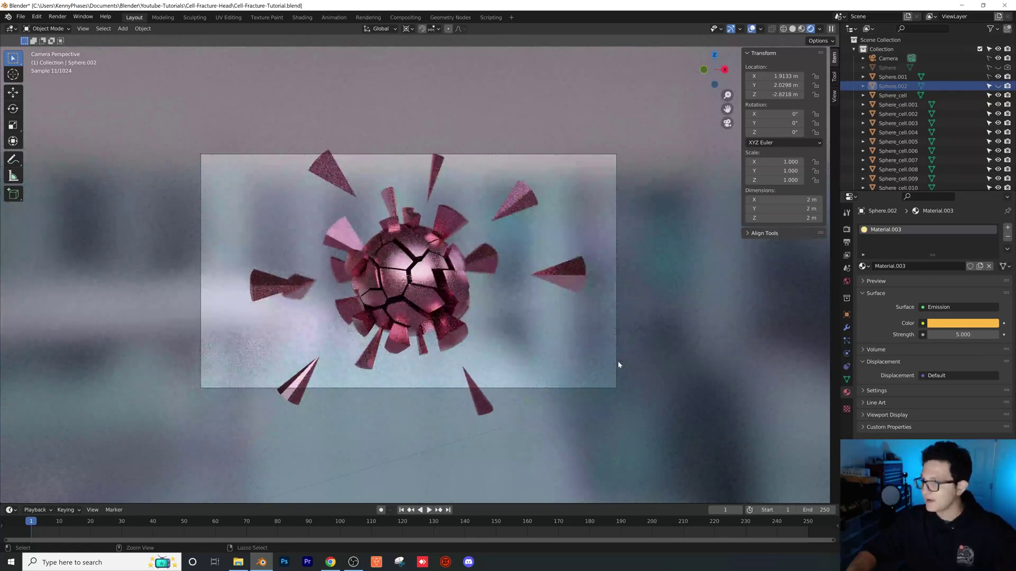
key(g)
click(642, 410)
key(s)
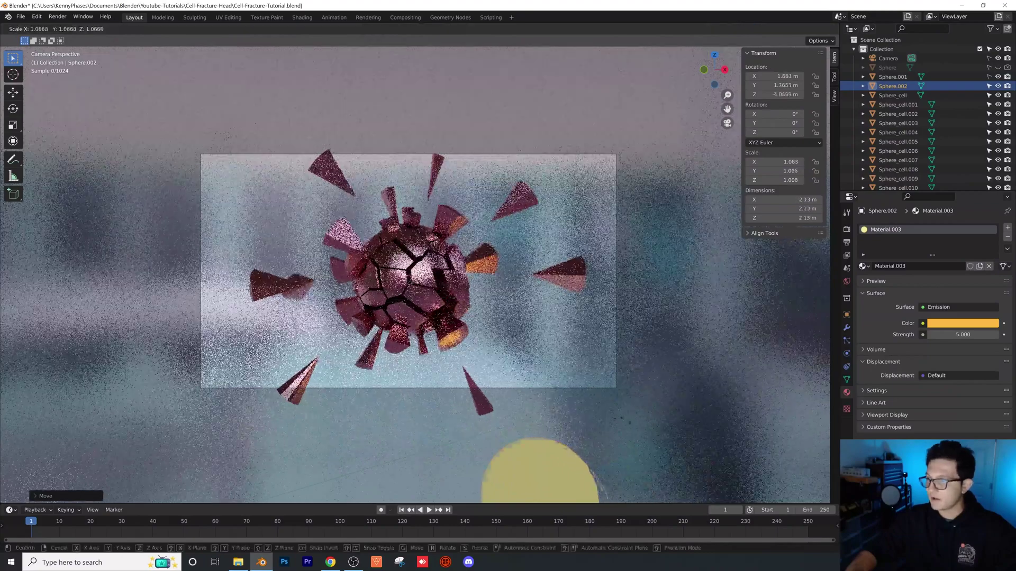
click(623, 440)
scroll(622, 433, down, 1)
shift+middle_drag(620, 431, 609, 384)
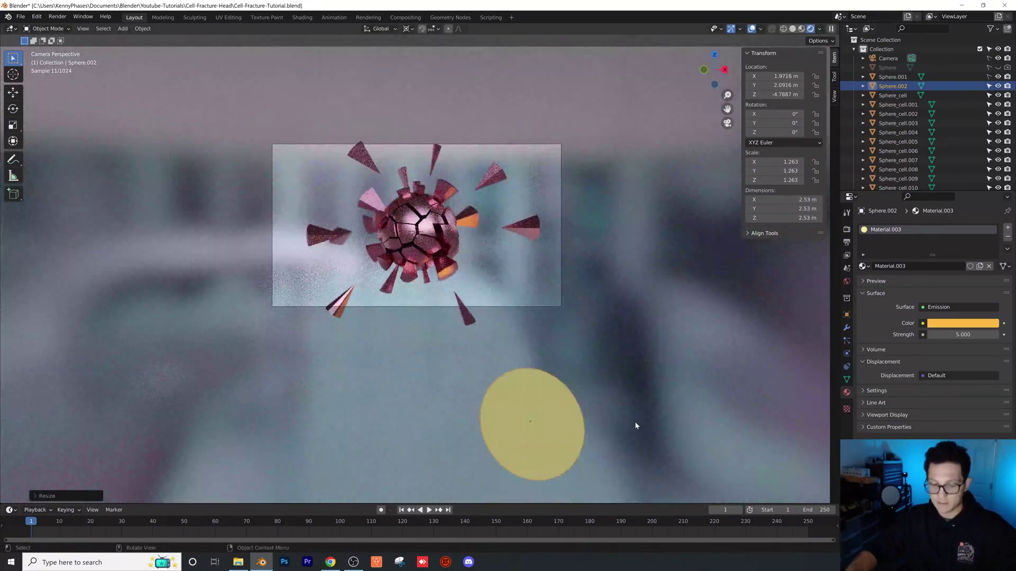
Step: Enlarge the orange light sphere to a scale of about 1.892 and place it at about X 1.20, Y 1.27, Z -5.12 m
key(g)
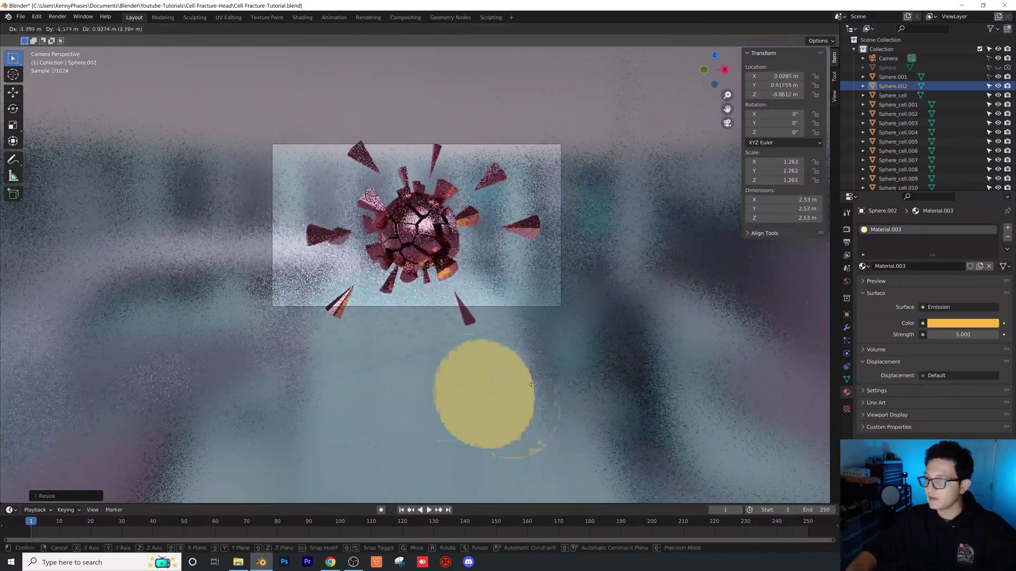
click(513, 403)
key(s)
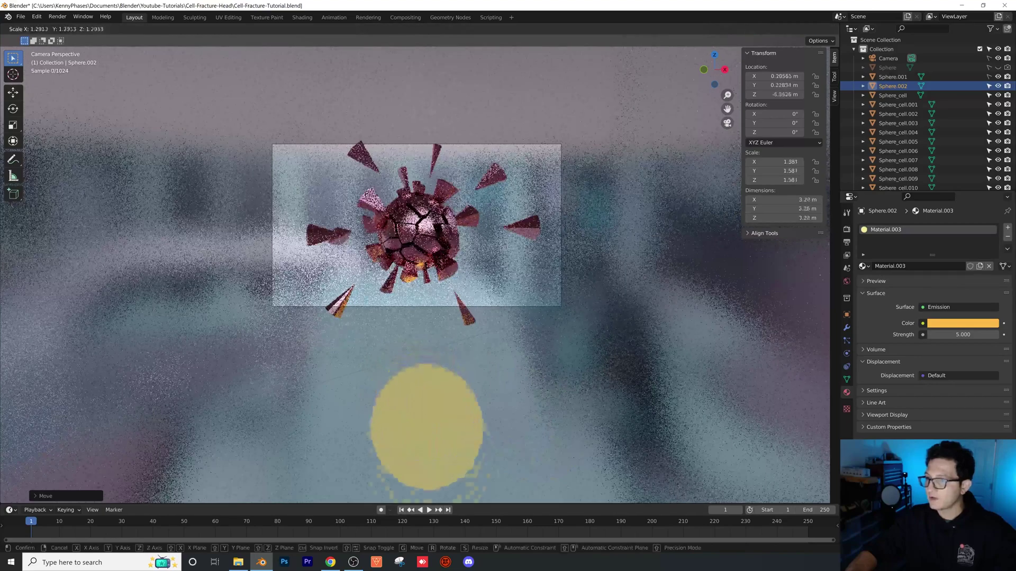
click(696, 345)
key(g)
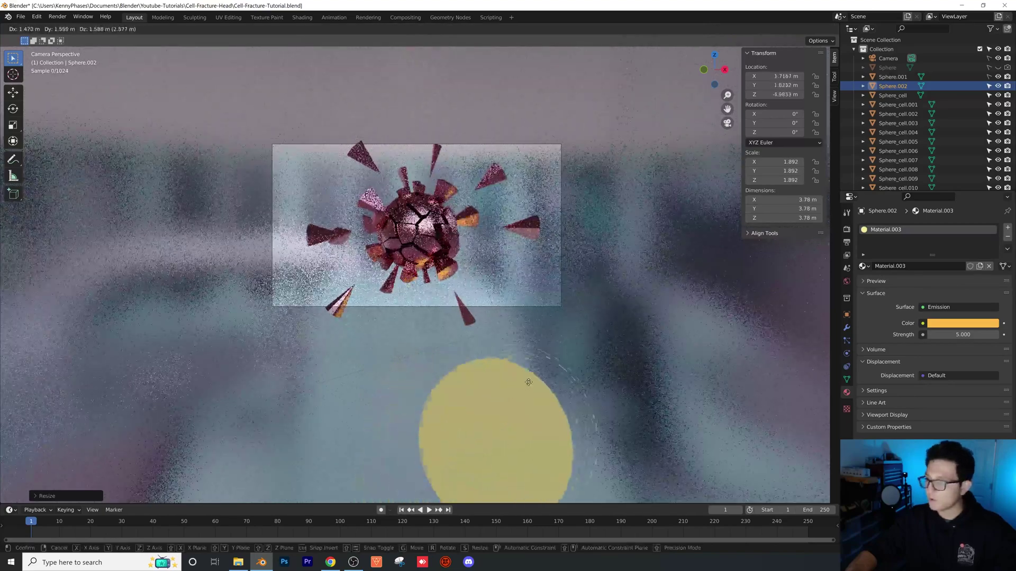
click(500, 395)
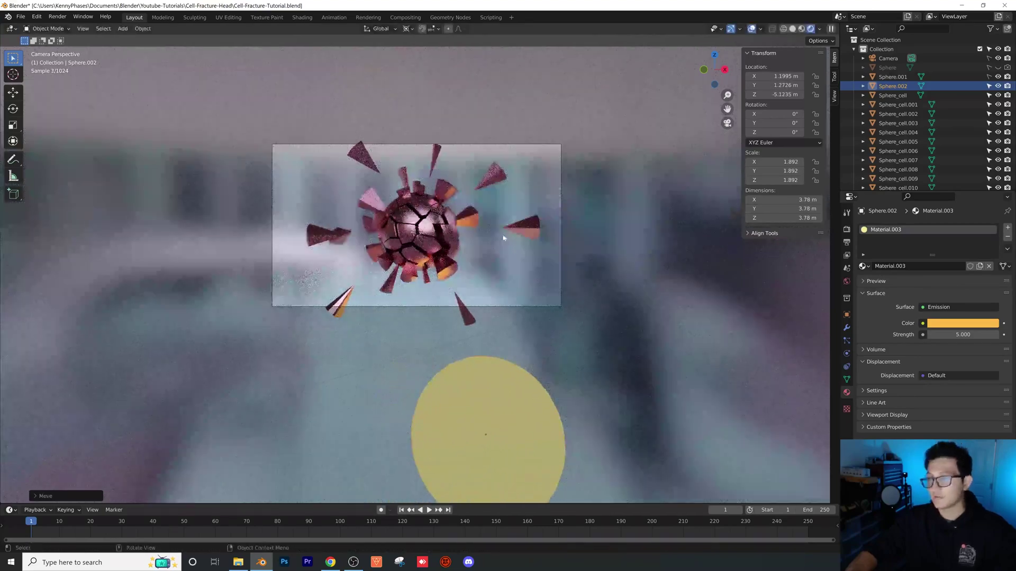
Step: Duplicate the light sphere to the upper left of the camera frame, make its material single-user and set the emission color to cyan
key(shift+d)
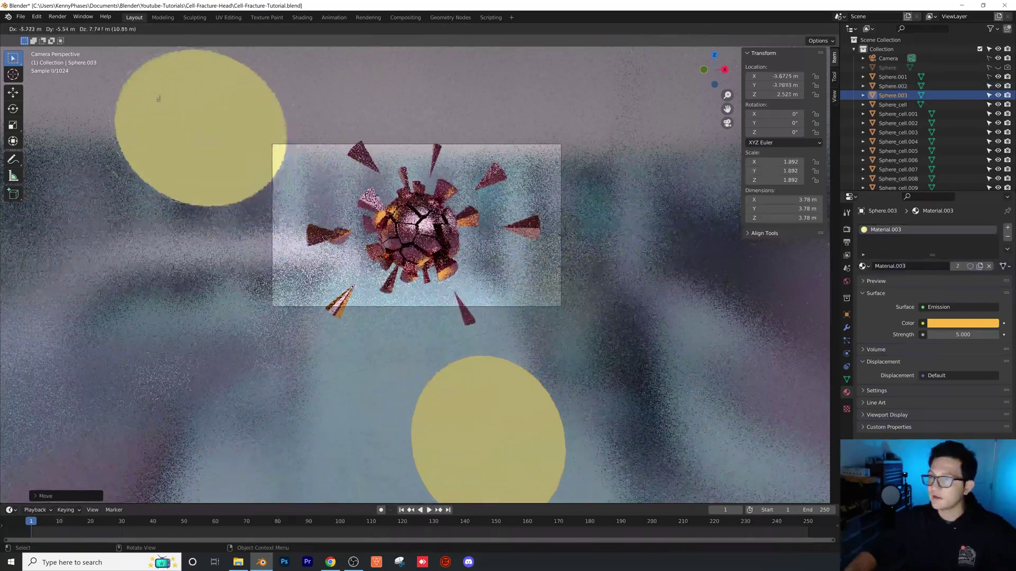
click(163, 102)
click(979, 266)
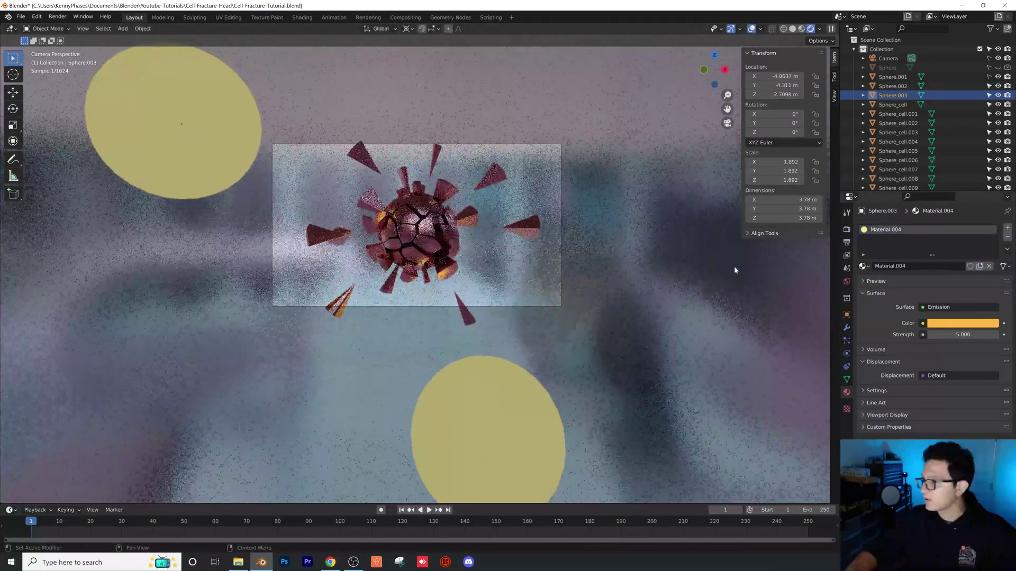
click(963, 324)
click(952, 205)
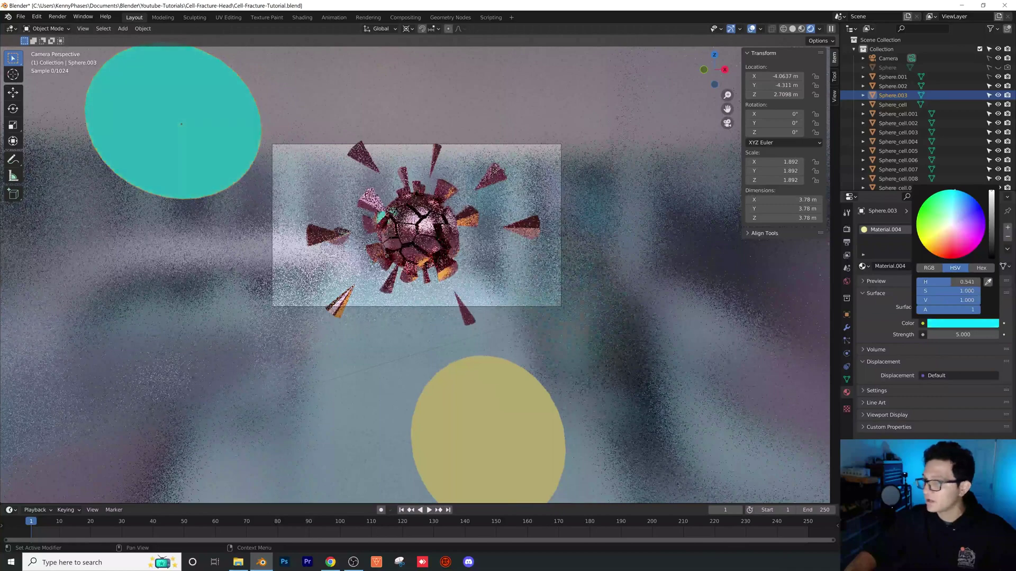
Step: Enlarge the cyan light sphere to a scale of about 2.913 and move it to about X -4.13, Y -4.38, Z 5.85 m
scroll(368, 245, up, 1)
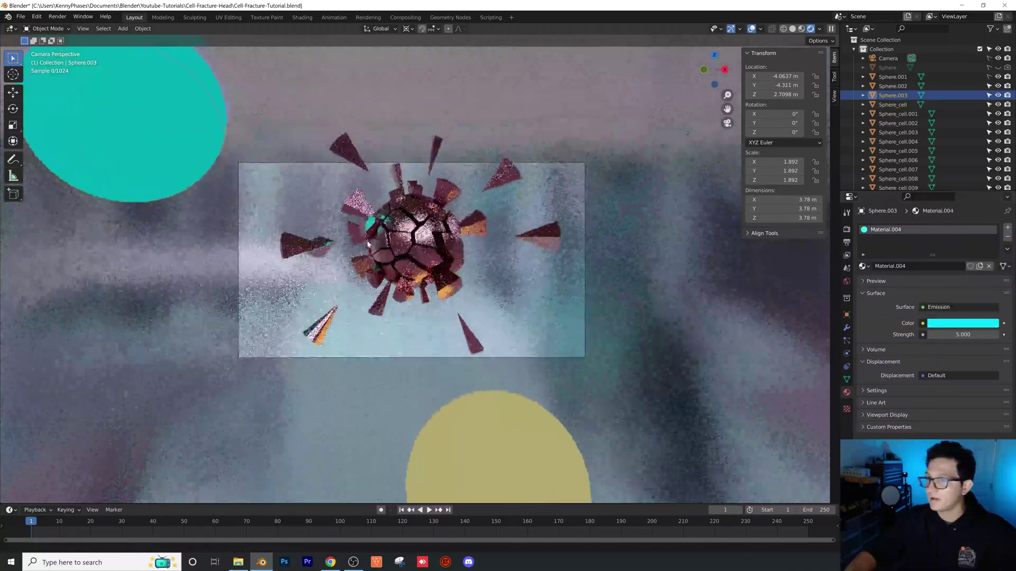
scroll(368, 244, down, 2)
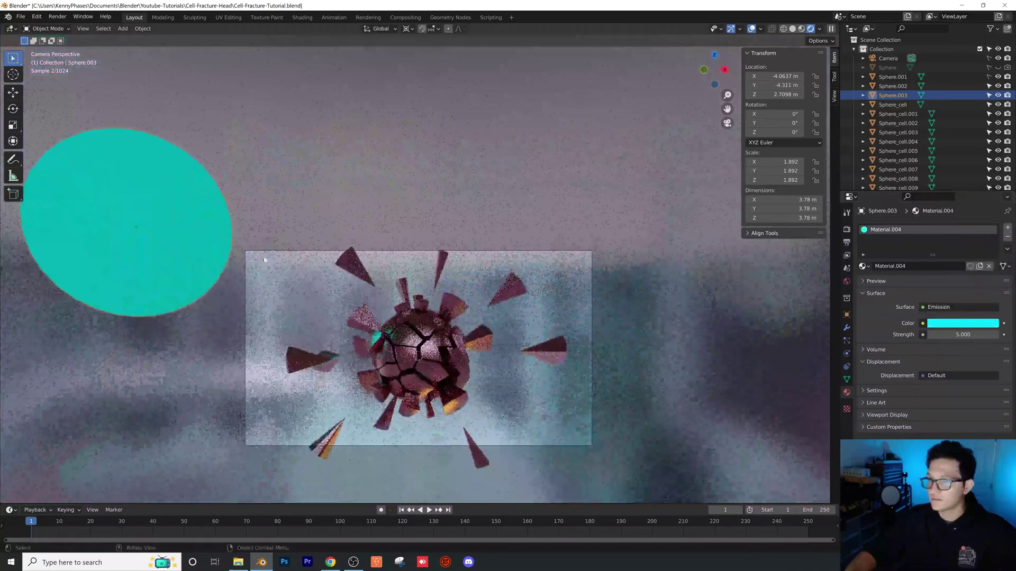
key(s)
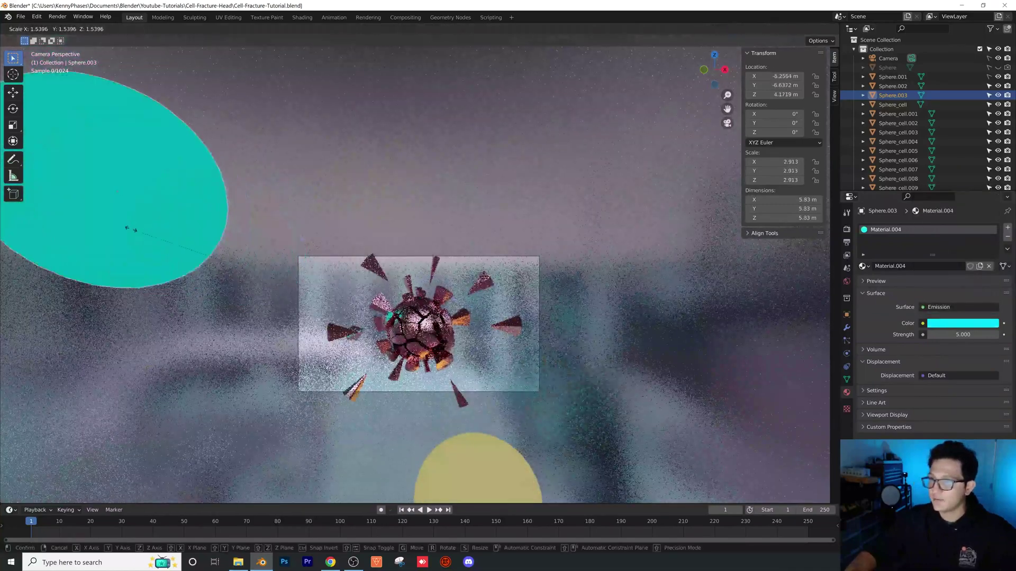
click(135, 229)
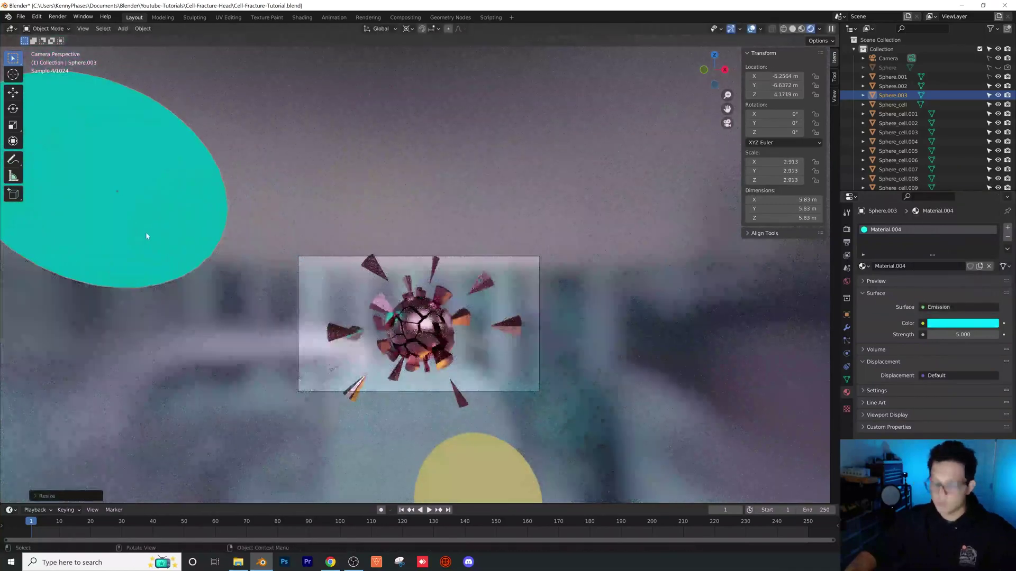
key(g)
click(235, 178)
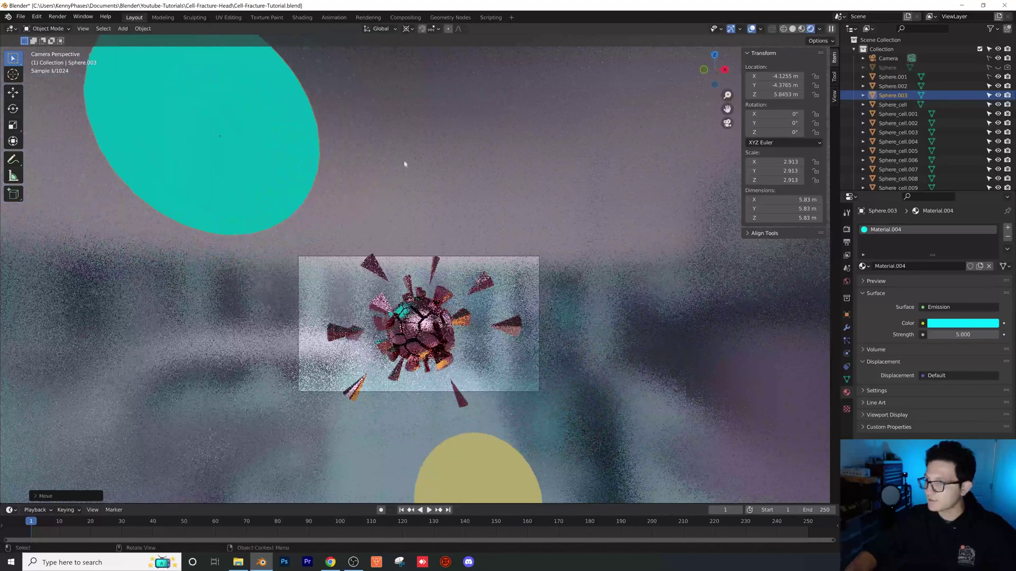
Step: Shift the cyan light sphere farther away, enlarge it to a scale of about 4.782 and set its X location to about -9.28 m
drag(778, 76, 688, 77)
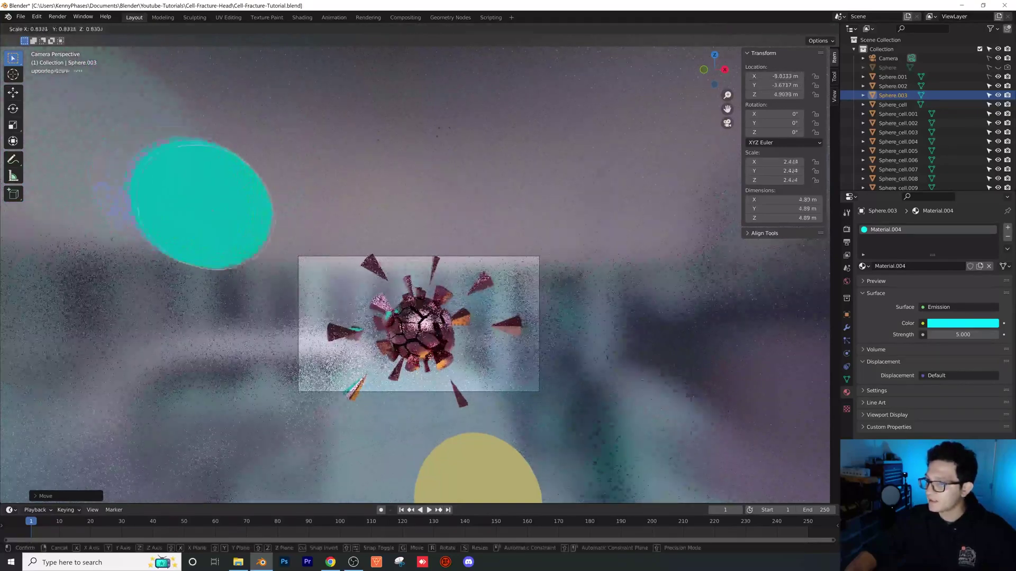
key(s)
click(284, 199)
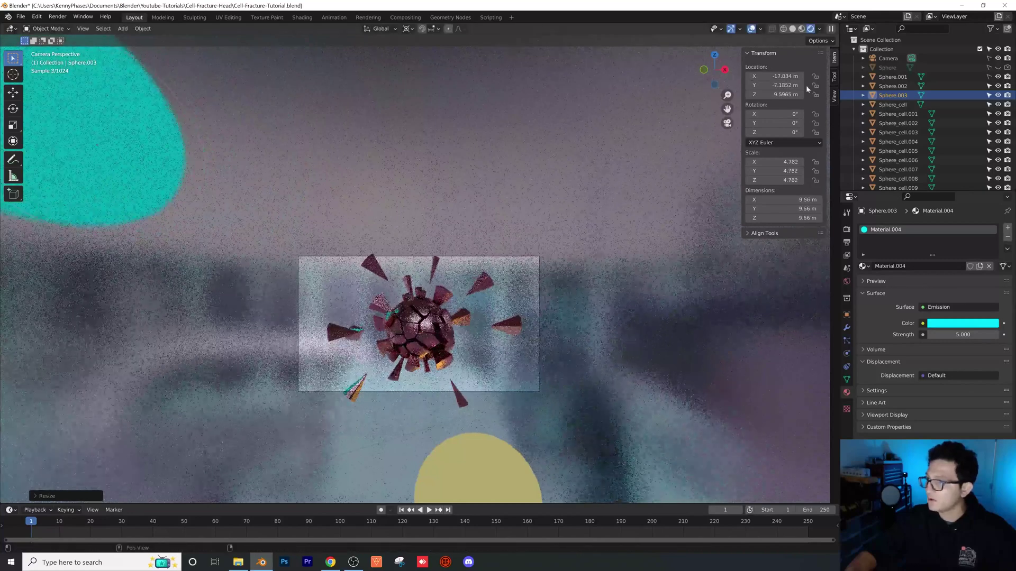
drag(783, 76, 814, 76)
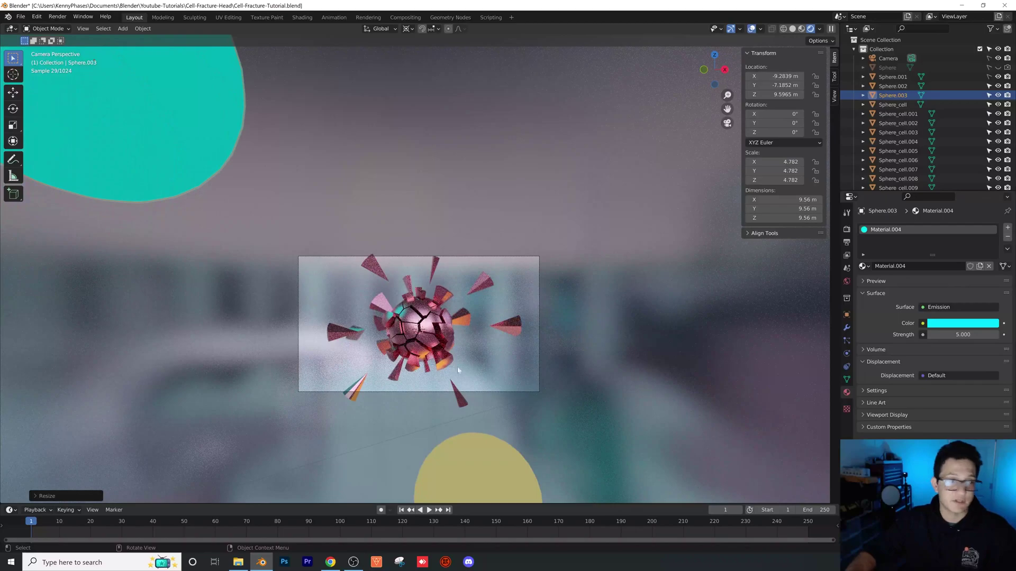
scroll(442, 365, up, 5)
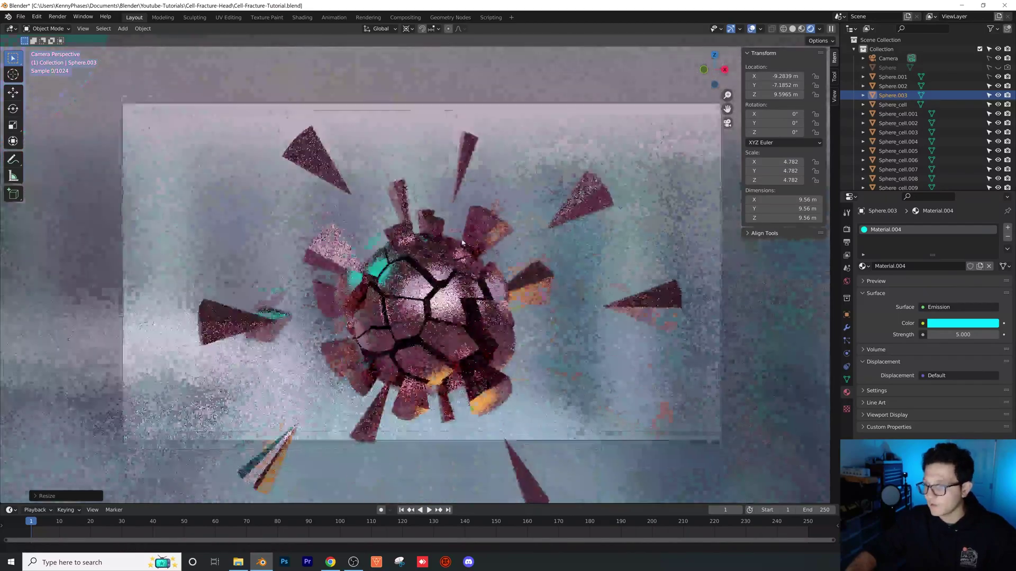
scroll(468, 258, up, 1)
shift+middle_drag(467, 257, 424, 275)
scroll(473, 303, down, 1)
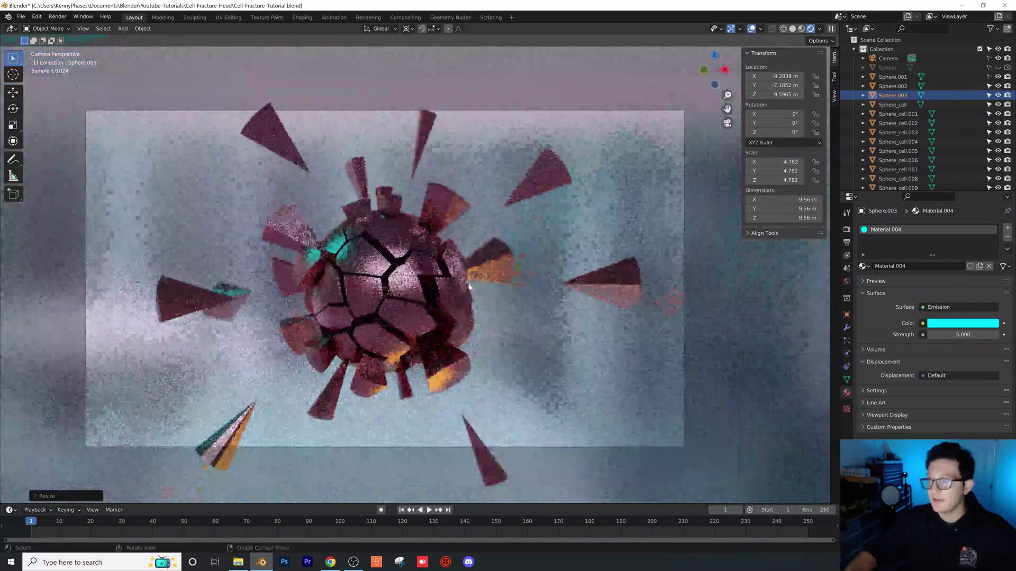